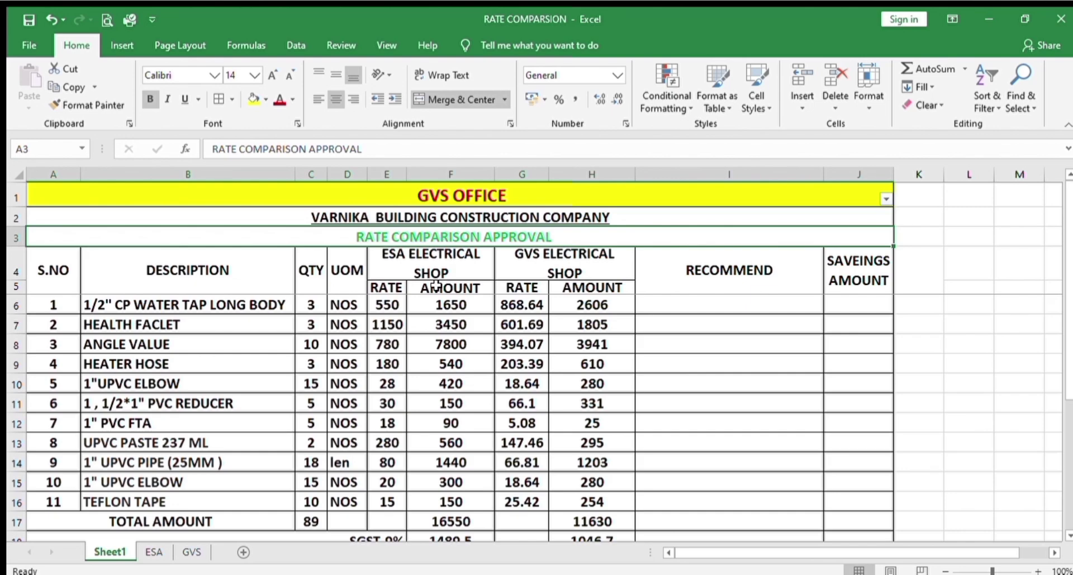
# Examine the company heading, first item row and the two shop headings on the rate comparison sheet.
pyautogui.click(431, 221)
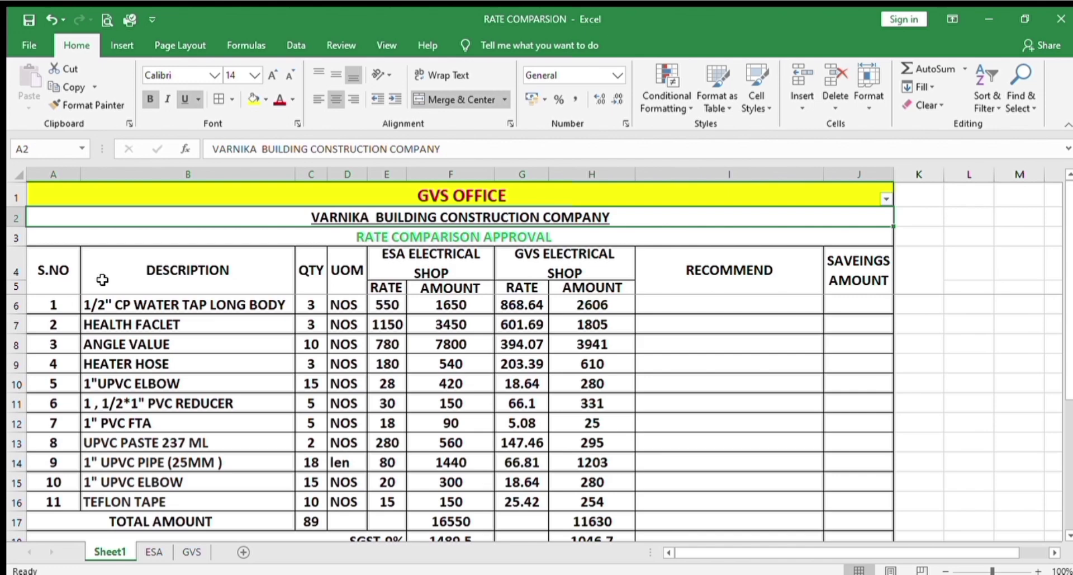
pyautogui.click(144, 306)
pyautogui.click(332, 309)
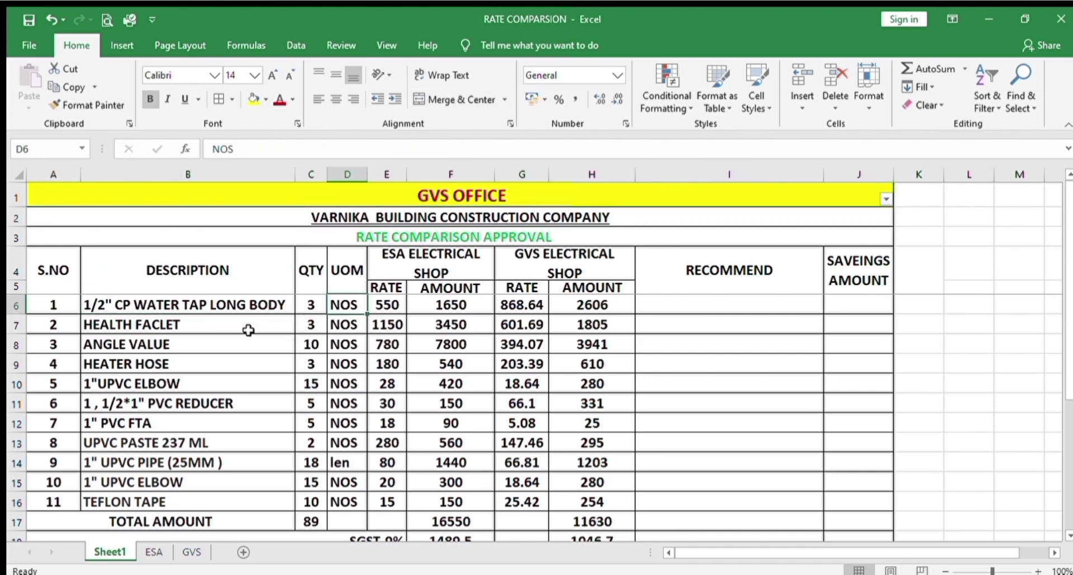
pyautogui.click(398, 260)
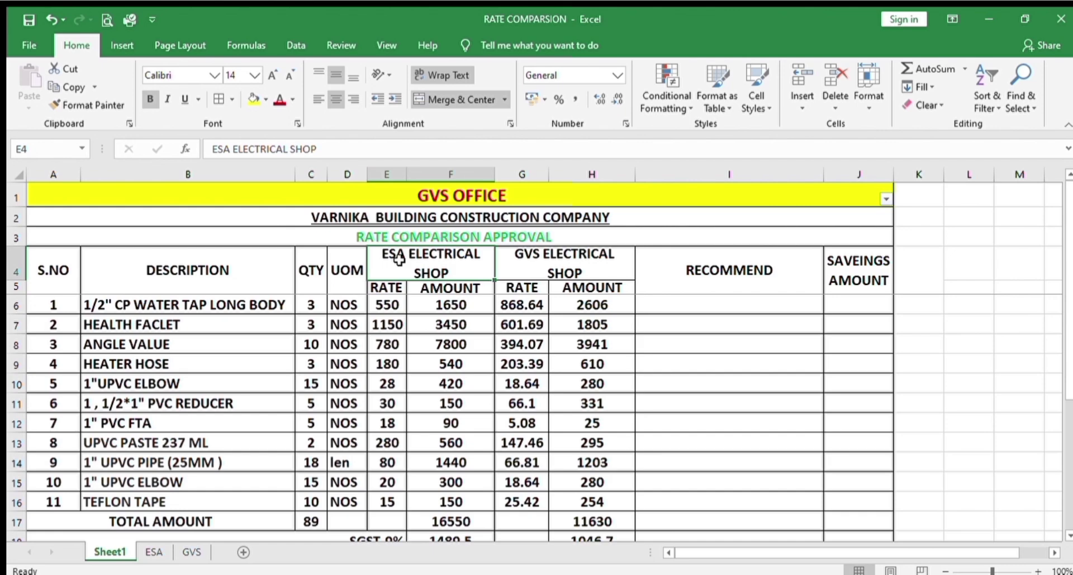
pyautogui.click(530, 264)
pyautogui.click(403, 269)
# Review the ESA and GVS rate quotation sheets against the rates and amounts for both shops on Sheet1.
pyautogui.click(153, 551)
pyautogui.scroll(3, 442, 454)
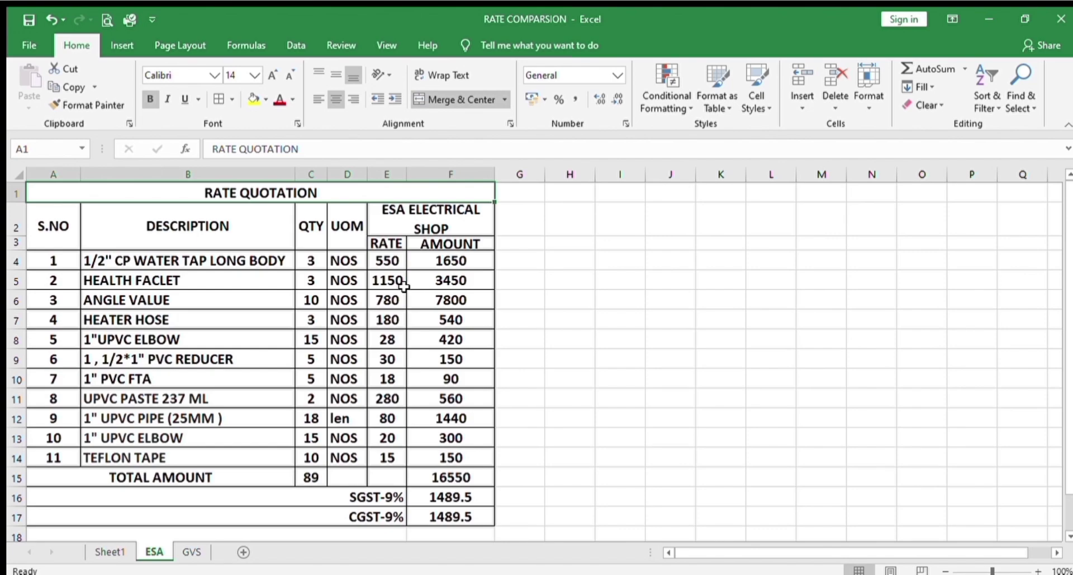
pyautogui.click(412, 216)
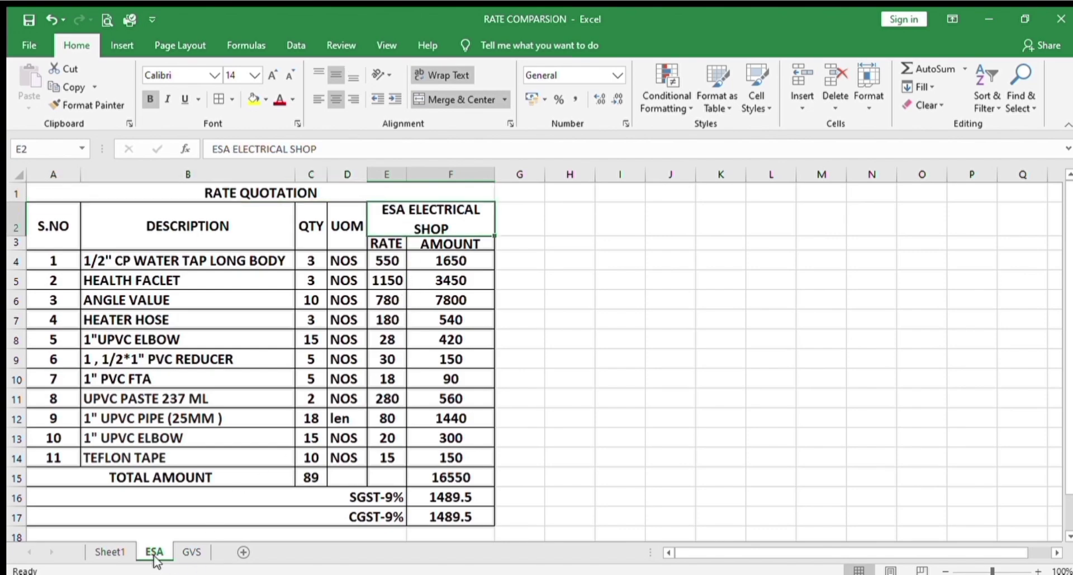
pyautogui.click(192, 552)
pyautogui.scroll(2, 340, 407)
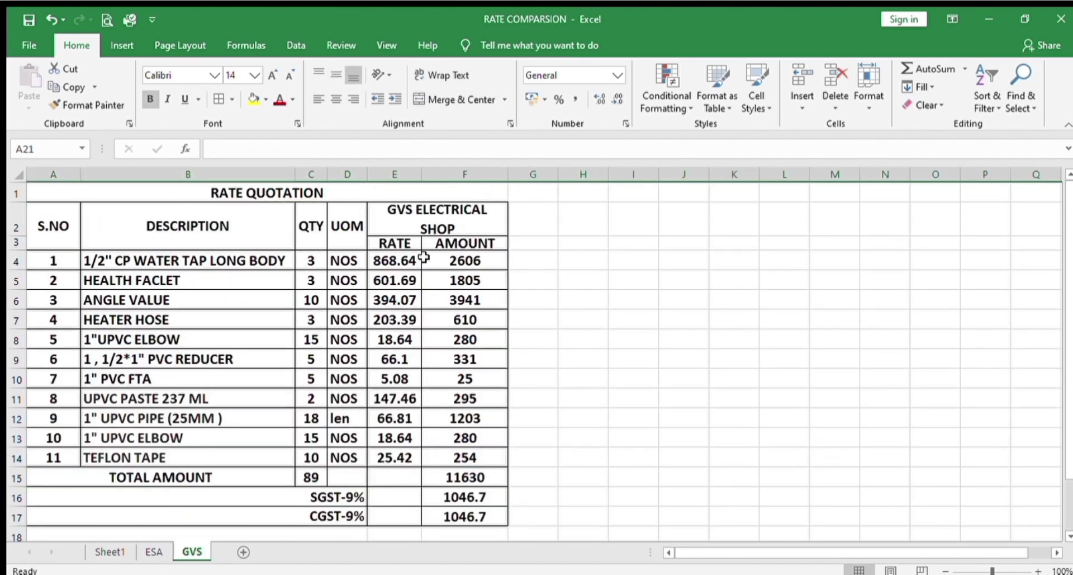
pyautogui.scroll(-2, 424, 256)
pyautogui.scroll(2, 423, 257)
pyautogui.click(108, 550)
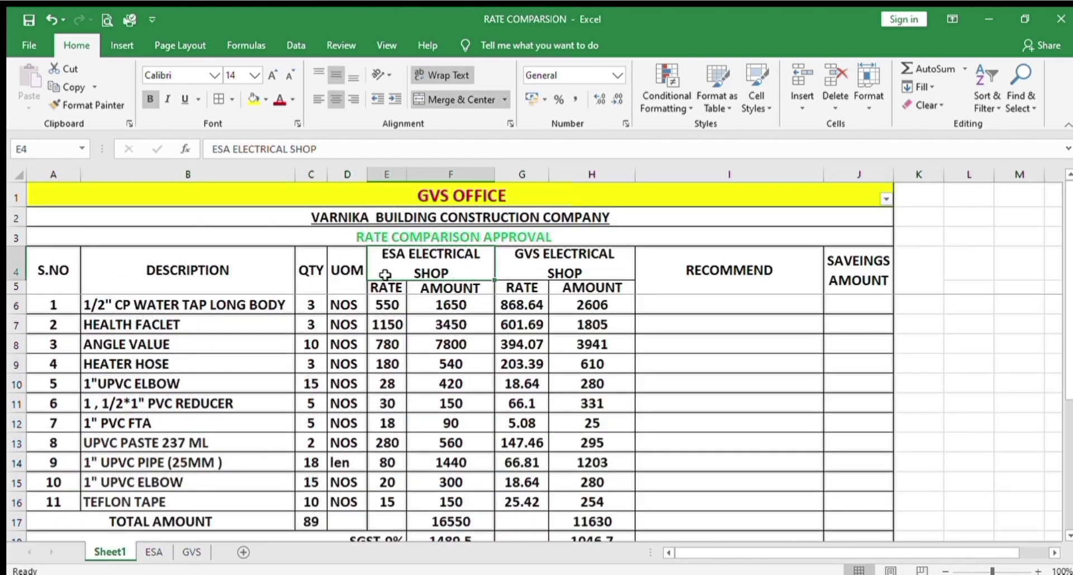
pyautogui.click(400, 243)
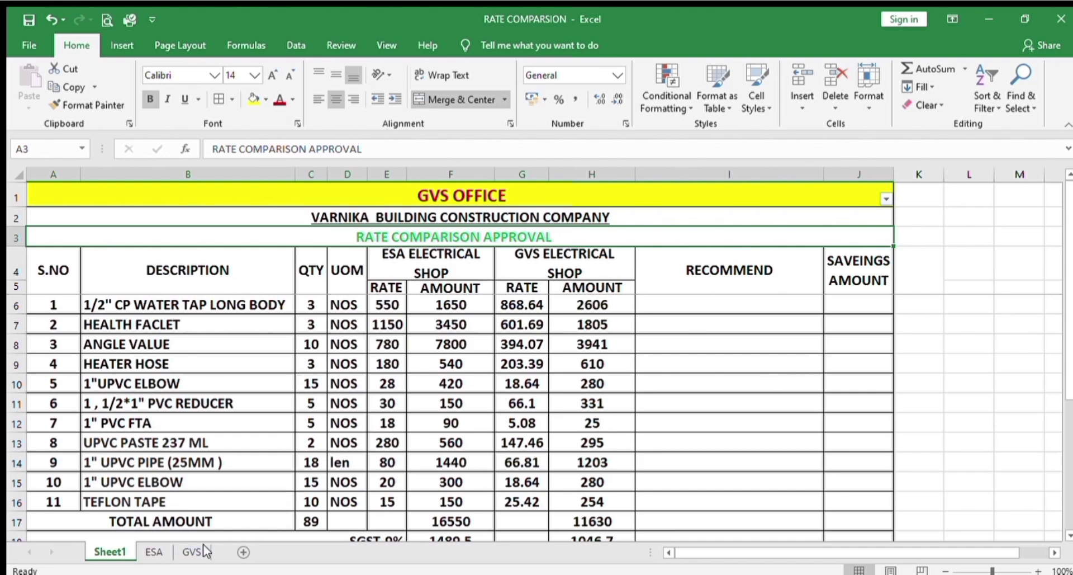
pyautogui.click(154, 551)
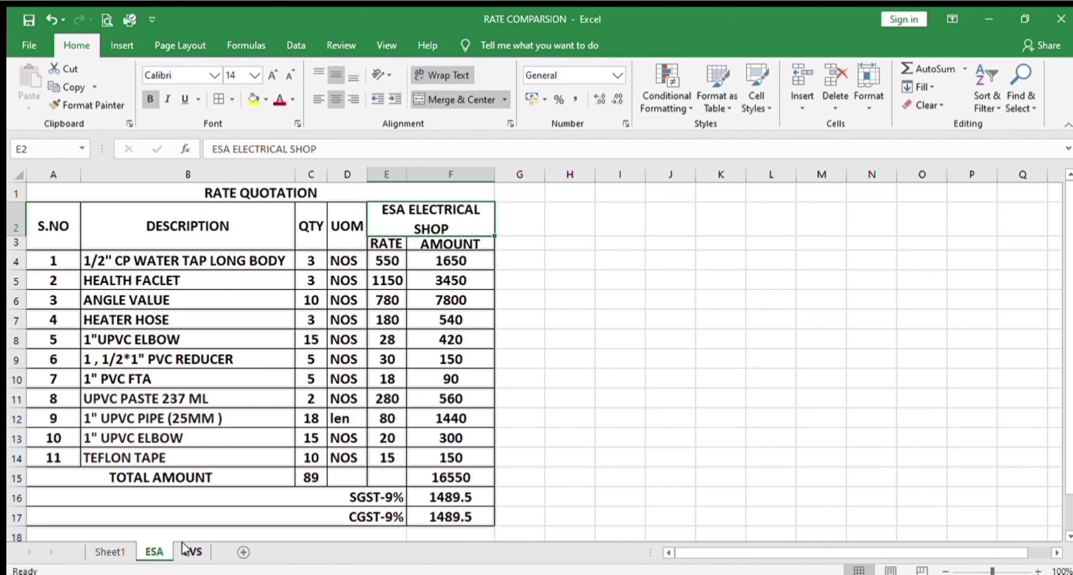
pyautogui.click(102, 552)
pyautogui.moveTo(414, 305); pyautogui.dragTo(590, 504)
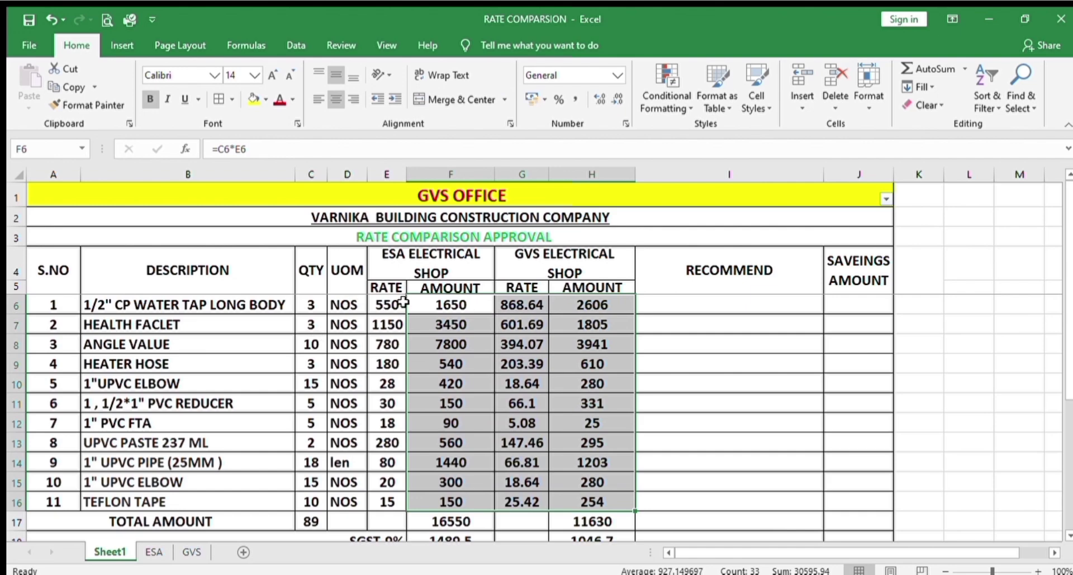
# Calculate the ESA amount minus the GVS amount with =F6-H6 in K6 and fill the formula down to K16.
pyautogui.click(913, 306)
pyautogui.write('=')
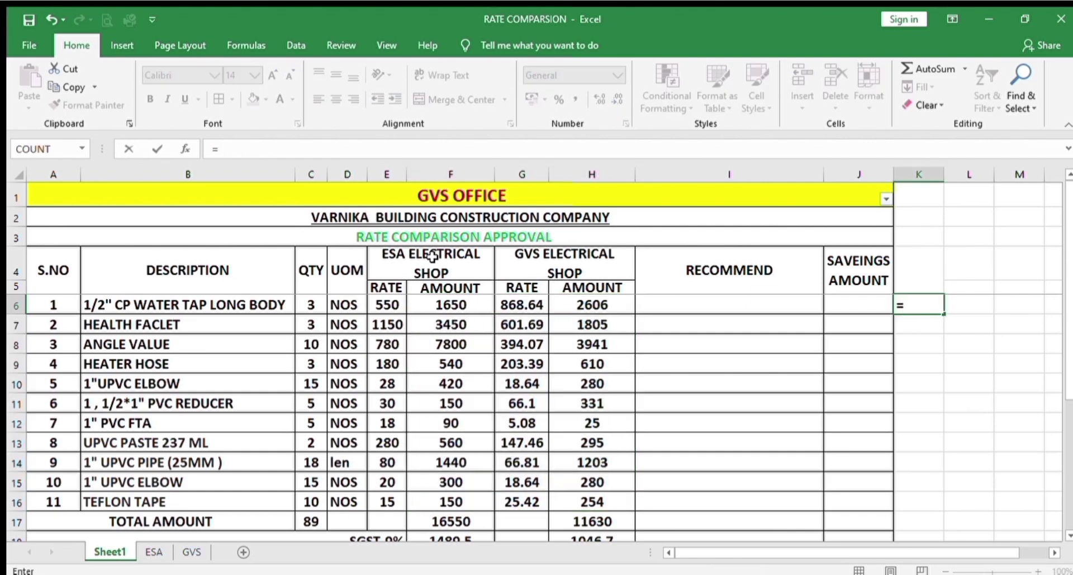
pyautogui.click(439, 305)
pyautogui.write('-')
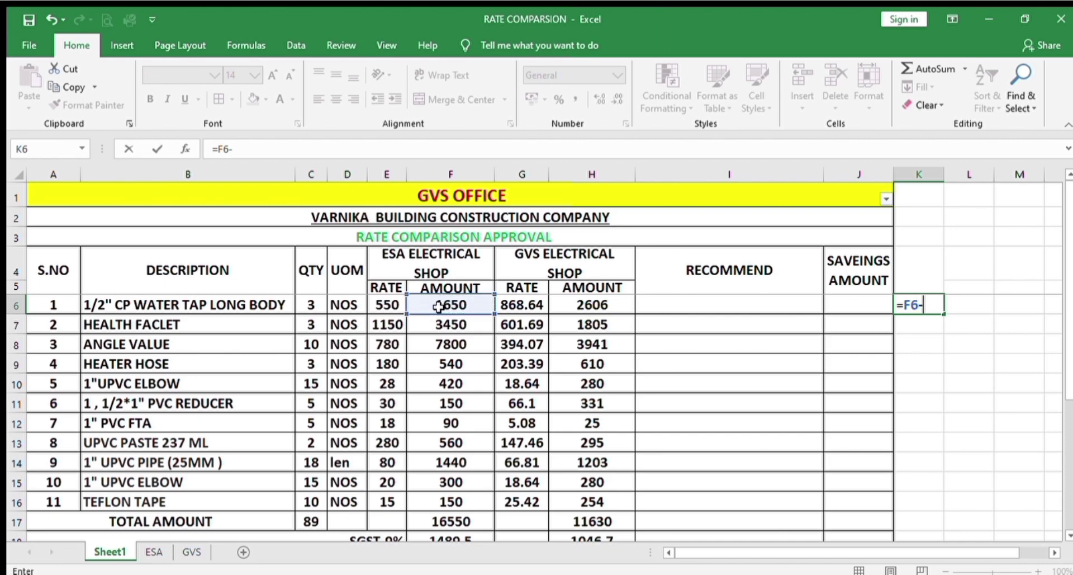
pyautogui.click(569, 307)
pyautogui.press('Return')
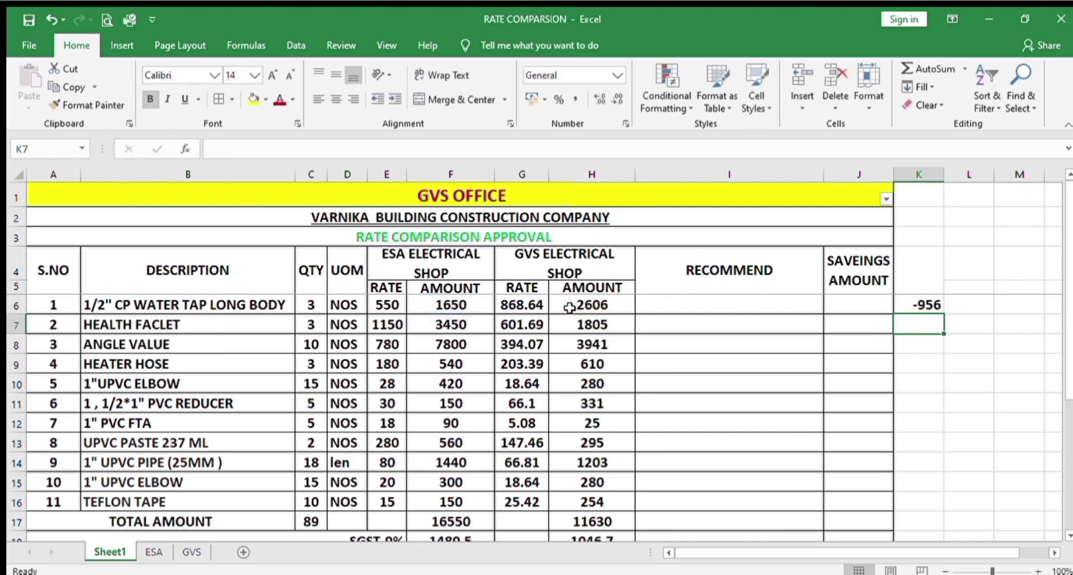
pyautogui.click(932, 305)
pyautogui.moveTo(943, 314); pyautogui.dragTo(928, 457)
pyautogui.scroll(1, 929, 455)
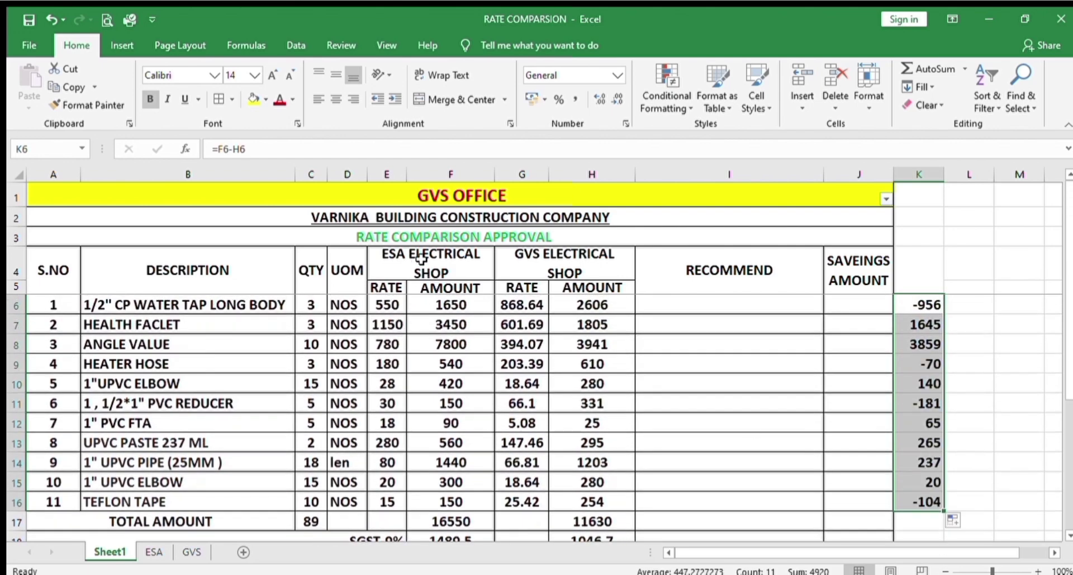
# Enter the savings amounts 956 in J6, 70 in J9, 181 in J11 and 104 in J16.
pyautogui.click(421, 259)
pyautogui.click(924, 306)
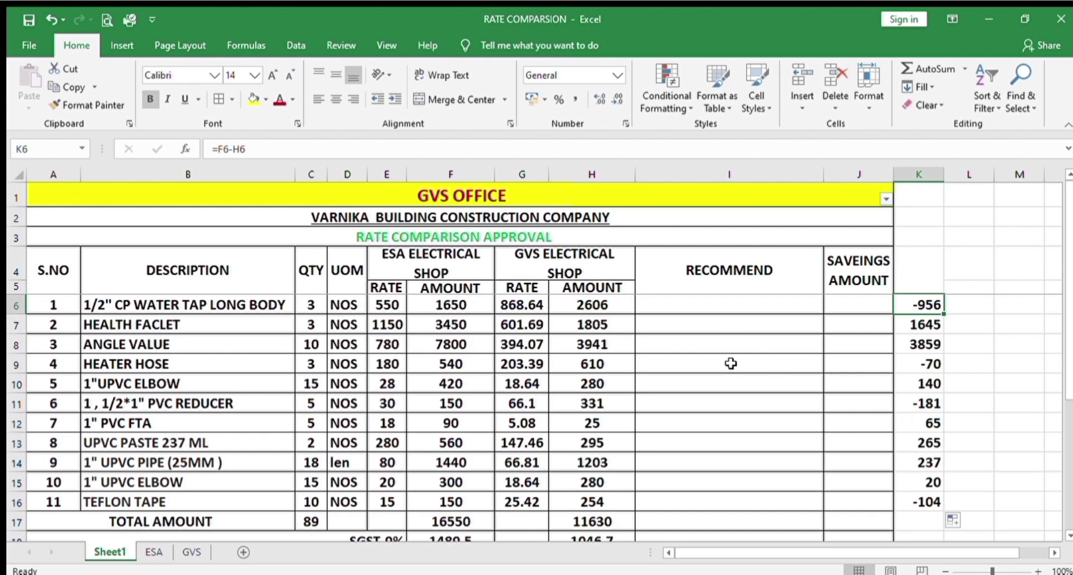
pyautogui.click(842, 302)
pyautogui.write('956')
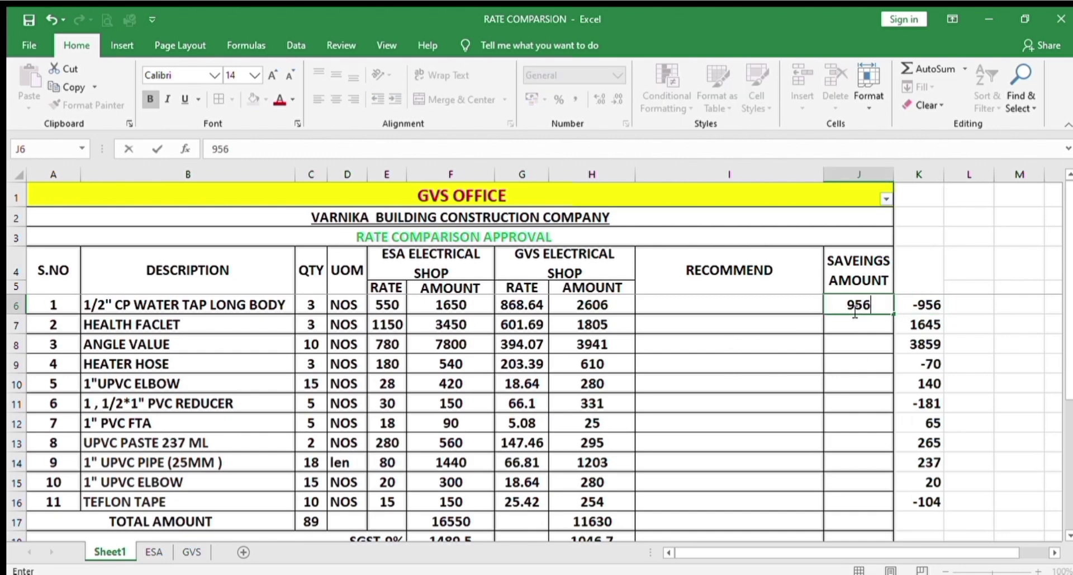
pyautogui.press('Return')
pyautogui.press('Down')
pyautogui.press('Down')
pyautogui.write('70')
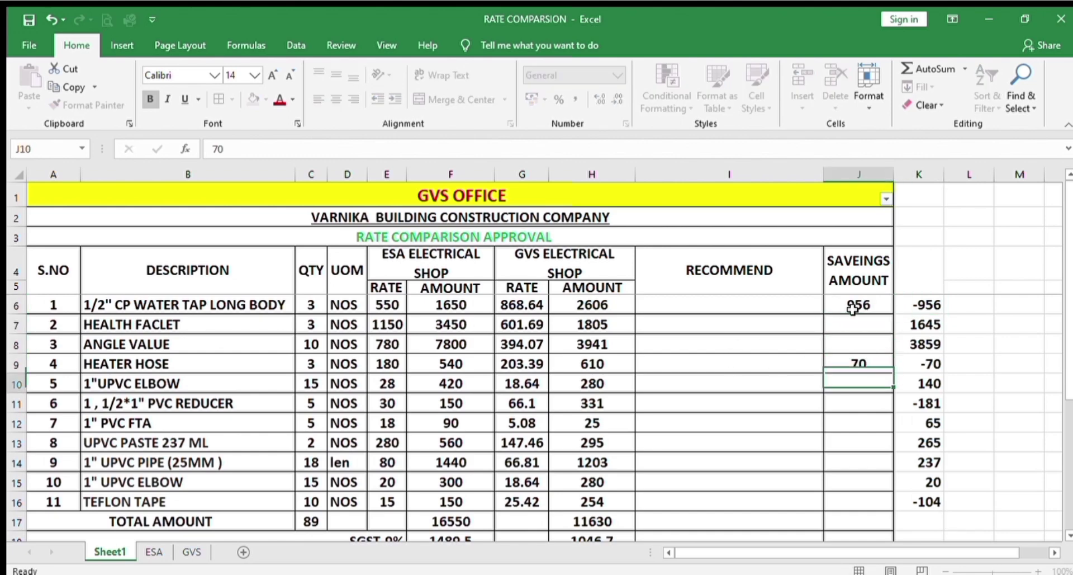
pyautogui.press('Return')
pyautogui.press('Down')
pyautogui.write('181')
pyautogui.press('Return')
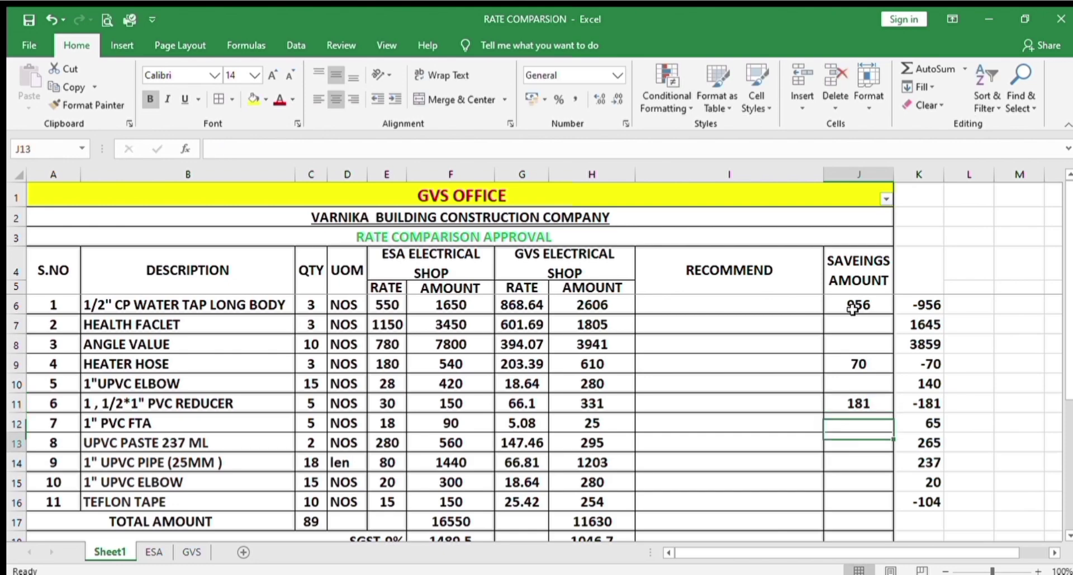
pyautogui.press('Down')
pyautogui.press('Down')
pyautogui.press('Down')
pyautogui.press('Down')
pyautogui.write('10')
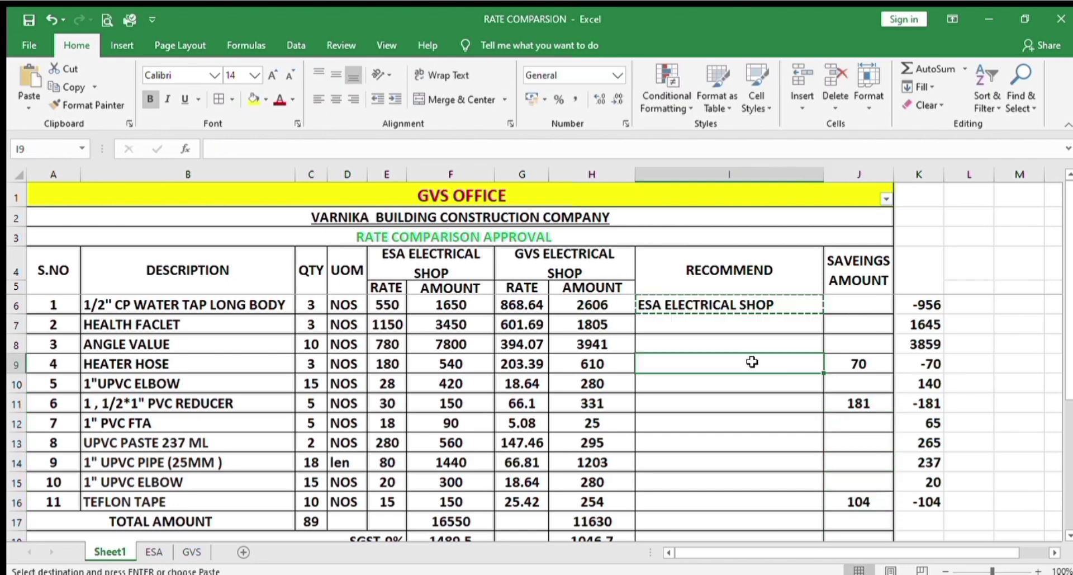
# Put ESA ELECTRICAL SHOP as the recommendation in I9, I11 and I16, and enter 956 as the savings amount in J6.
pyautogui.click(753, 362)
pyautogui.write('ESA ELECTRICAL SHOP')
pyautogui.click(747, 404)
pyautogui.write('ESA ELECTRICAL SHOP')
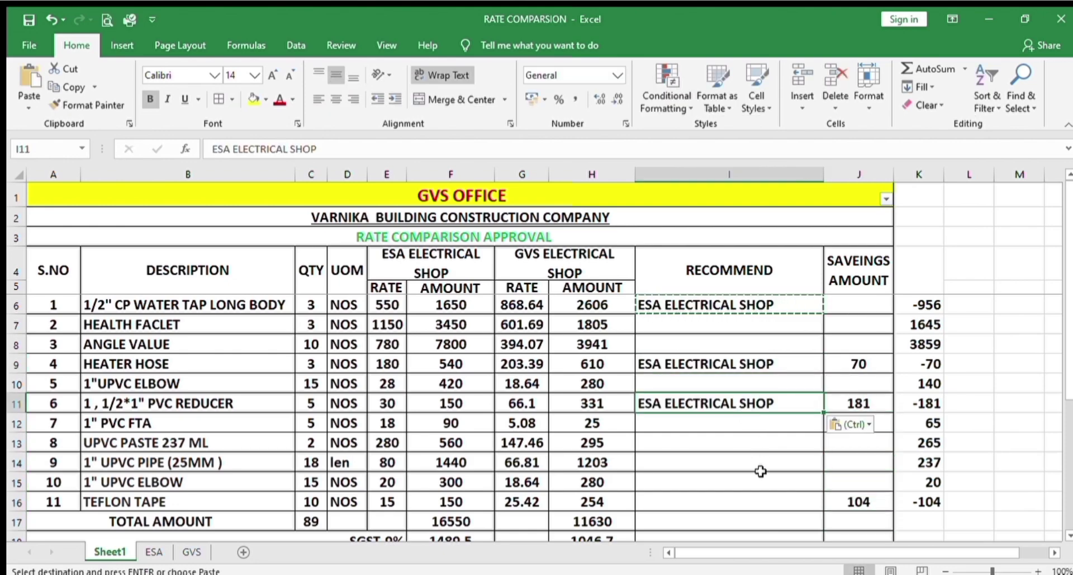
pyautogui.scroll(-2, 761, 478)
pyautogui.click(746, 381)
pyautogui.write('ESA ELECTRICAL SHOP')
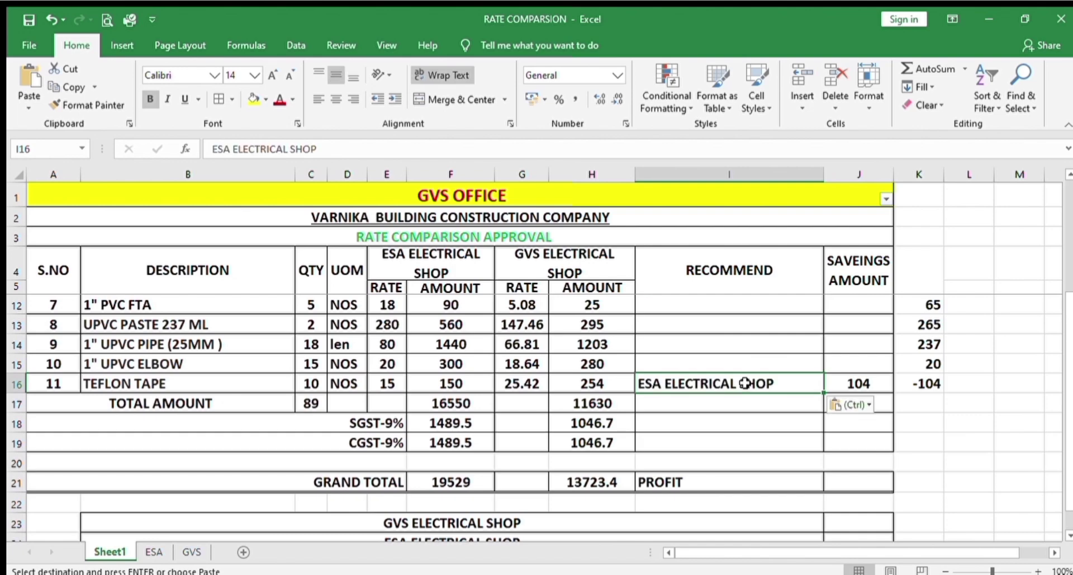
pyautogui.scroll(2, 942, 412)
pyautogui.press('Escape')
pyautogui.click(873, 309)
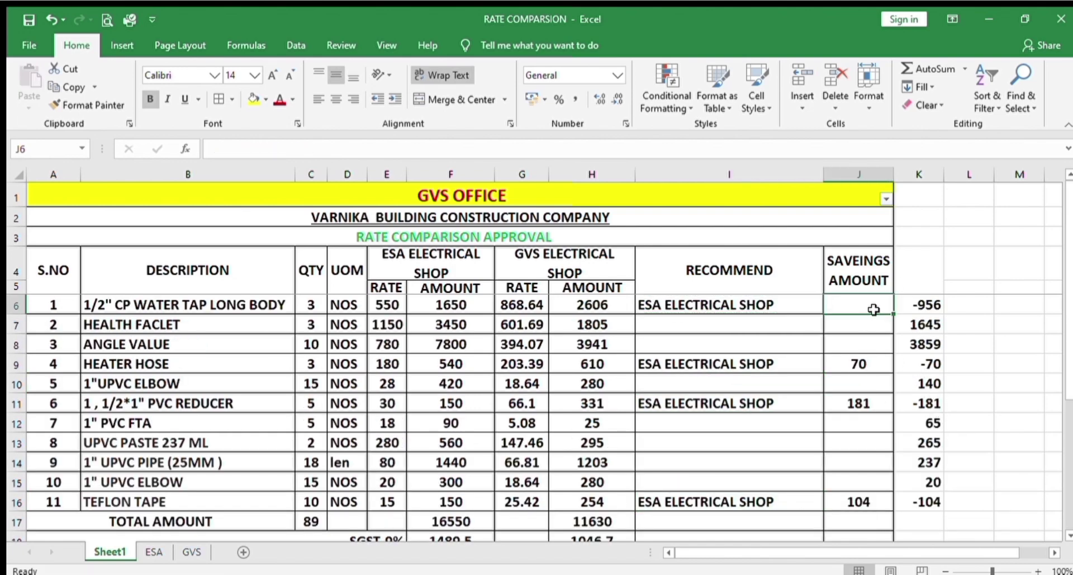
pyautogui.write('956')
# Check the negative differences against the recommended rows, and clear the difference formulas from K6 to K16.
pyautogui.click(937, 349)
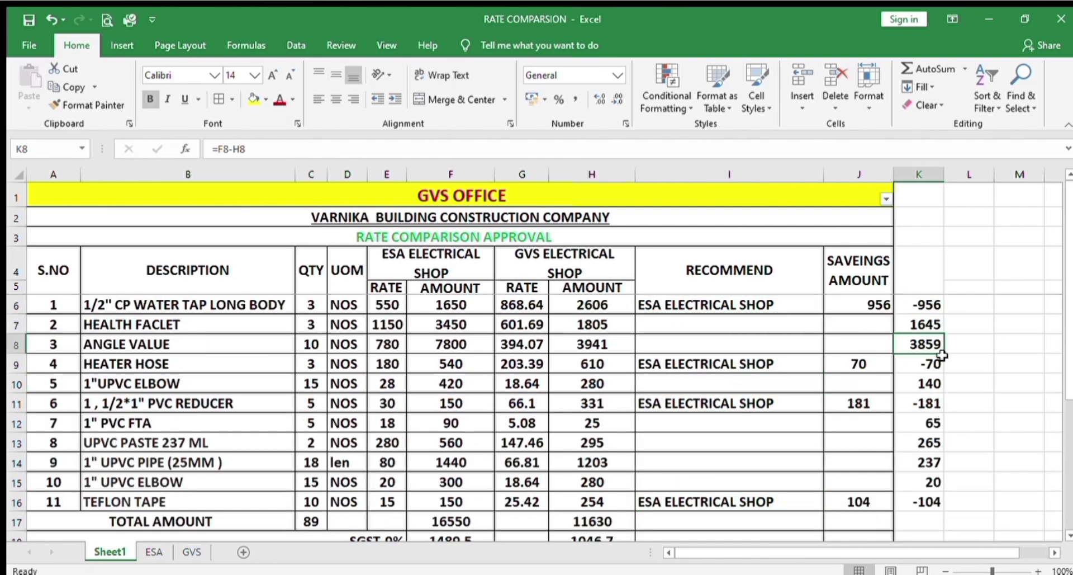
pyautogui.click(929, 310)
pyautogui.click(930, 357)
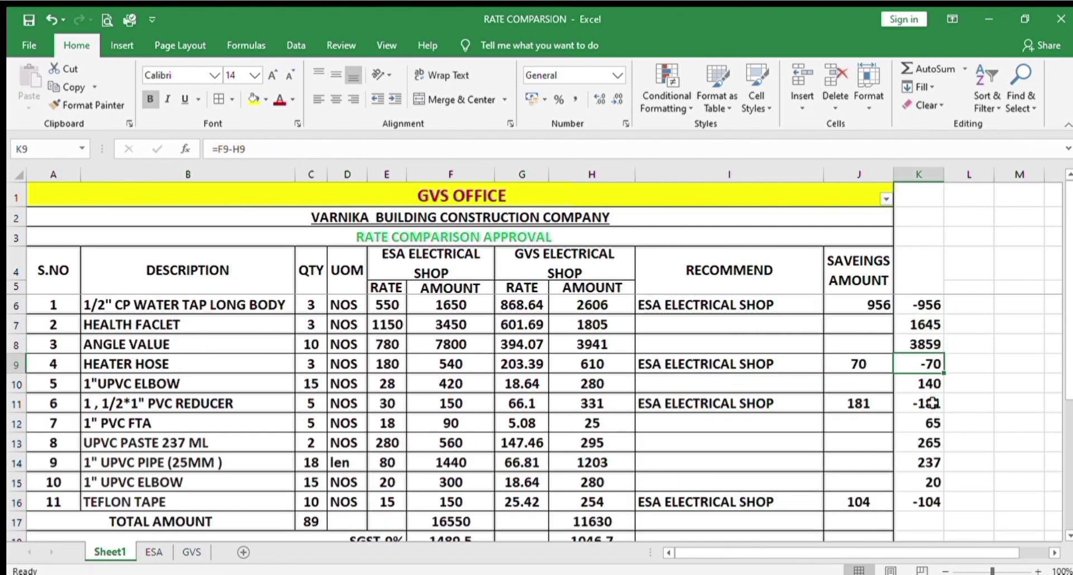
pyautogui.click(933, 404)
pyautogui.scroll(-1, 936, 438)
pyautogui.click(934, 445)
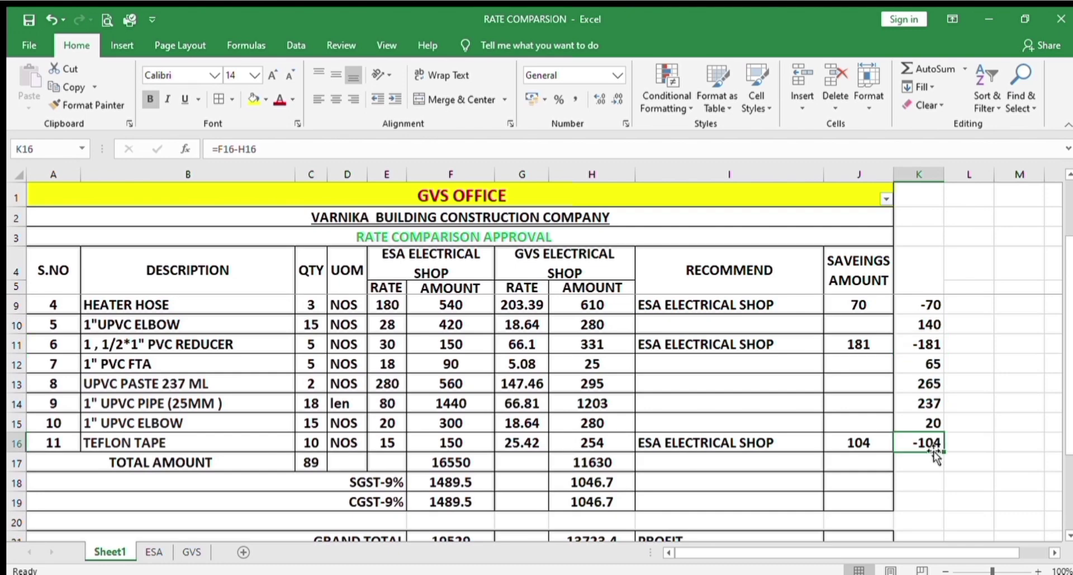
pyautogui.scroll(1, 943, 440)
pyautogui.moveTo(939, 306); pyautogui.dragTo(930, 512)
pyautogui.press('Delete')
# Calculate the GVS amount minus the ESA amount with =H6-F6 in K6 and fill the formula down to K16.
pyautogui.click(920, 297)
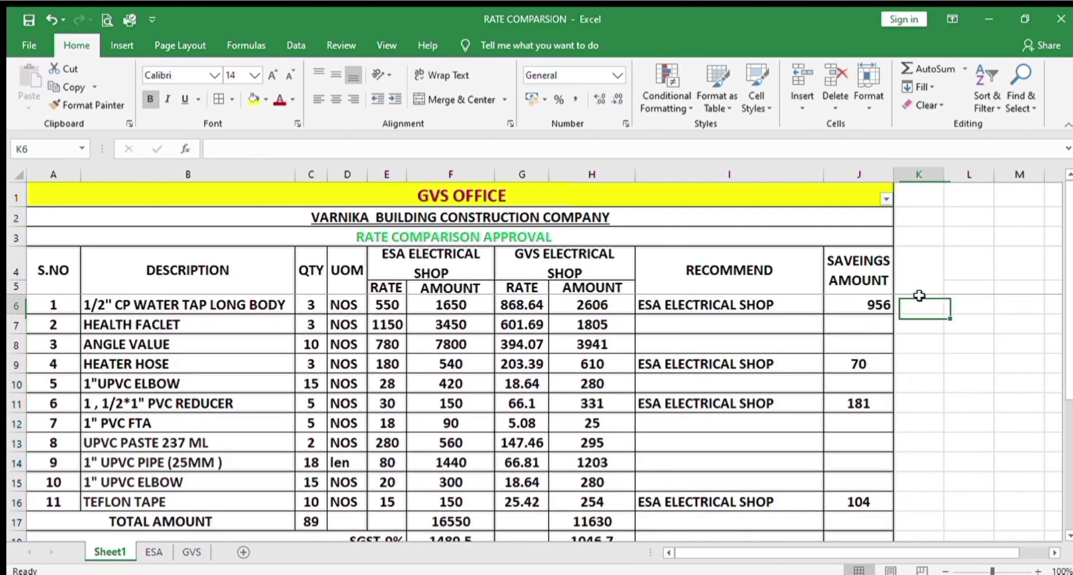
pyautogui.write('=')
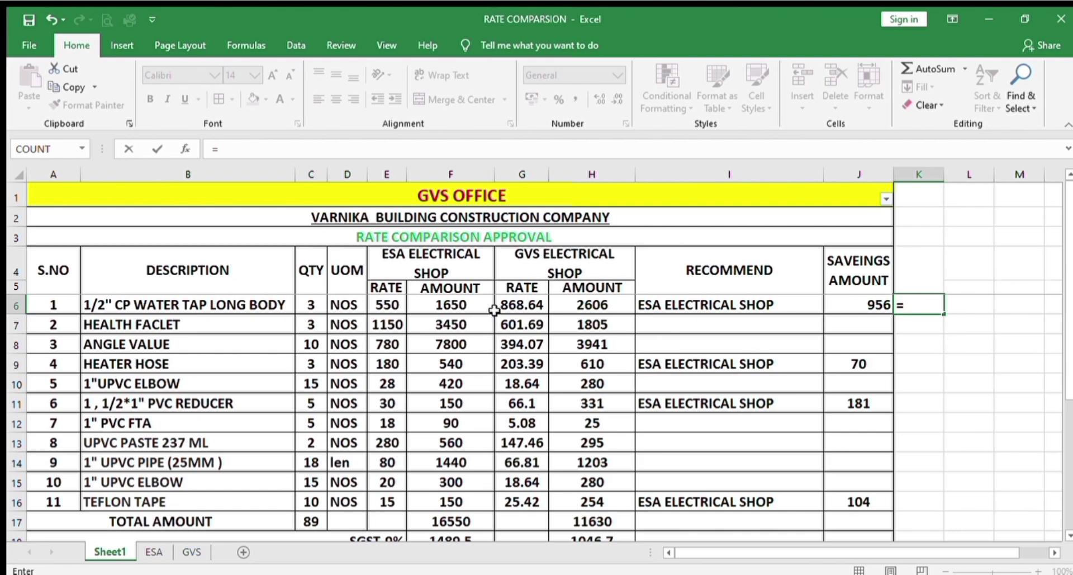
pyautogui.click(584, 303)
pyautogui.write('-')
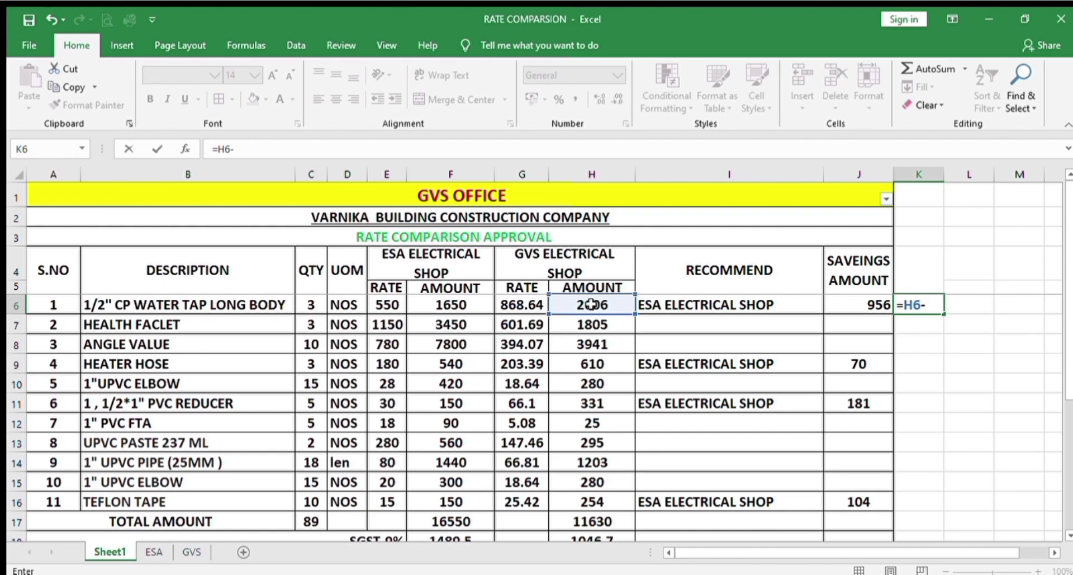
pyautogui.click(471, 307)
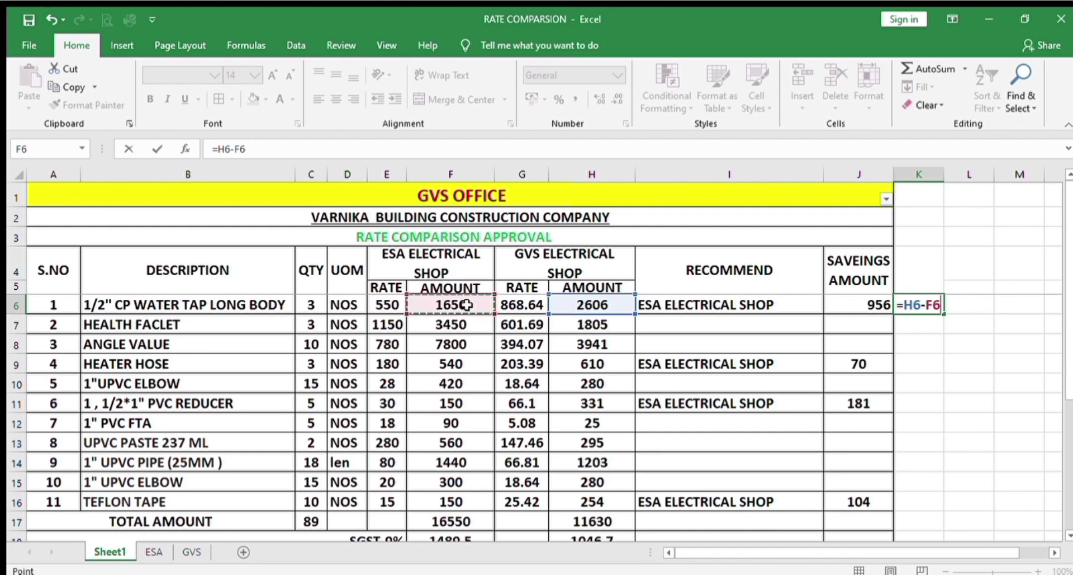
pyautogui.press('Return')
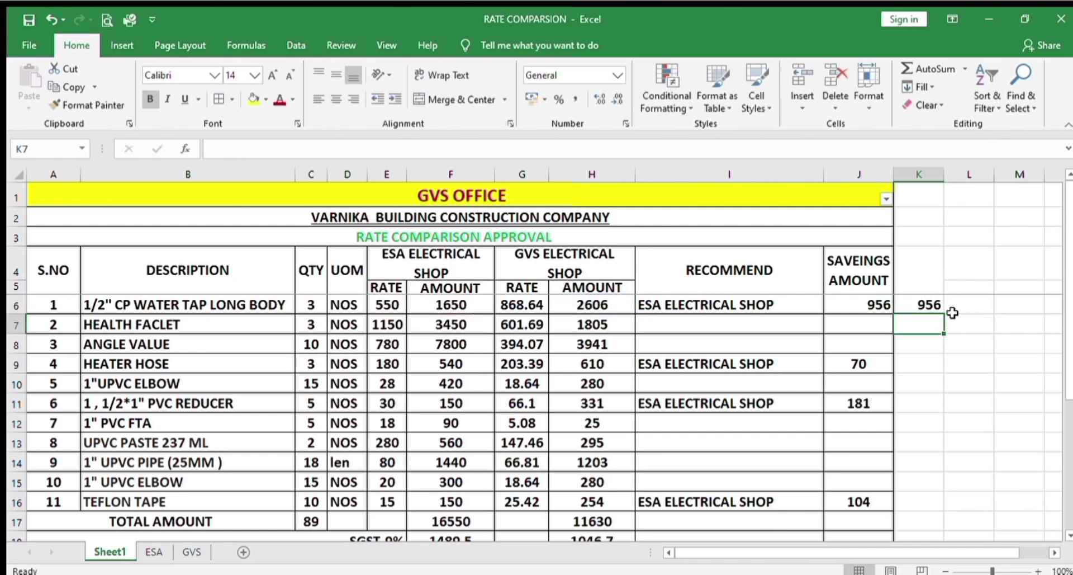
pyautogui.click(929, 307)
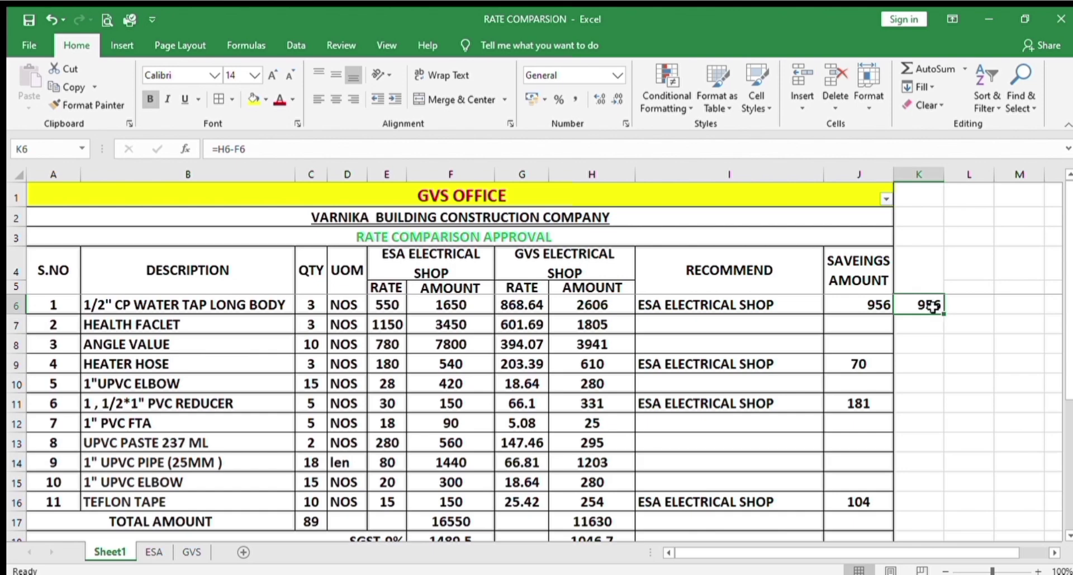
pyautogui.moveTo(944, 313); pyautogui.dragTo(951, 461)
pyautogui.scroll(1, 1017, 410)
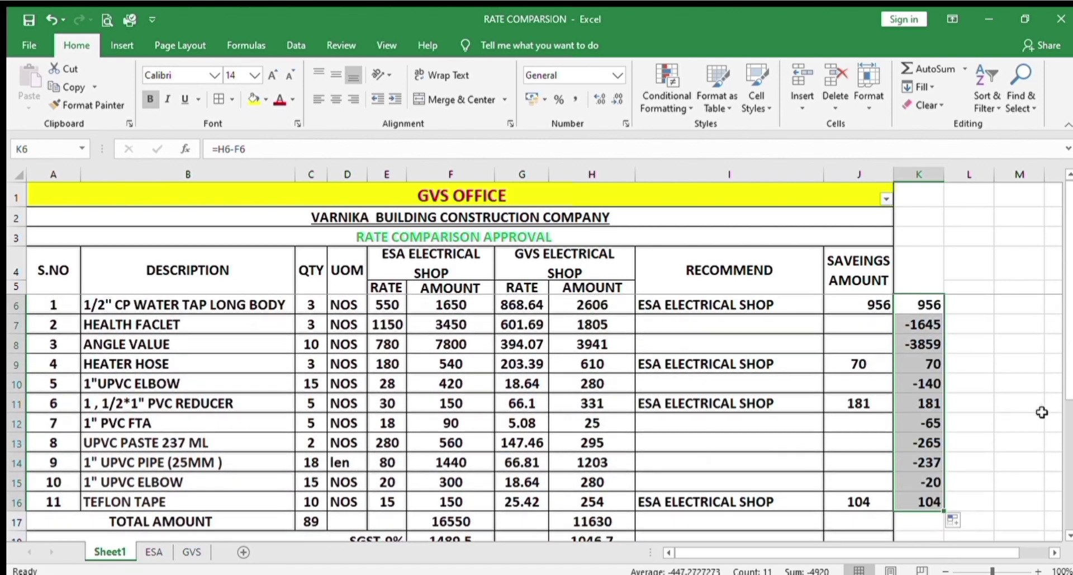
# Enter the savings amounts 1645, 3859, 140, 65, 265, 237 and 20 in J7, J8, J10 and J12 to J15.
pyautogui.click(1015, 398)
pyautogui.click(868, 333)
pyautogui.write('1645')
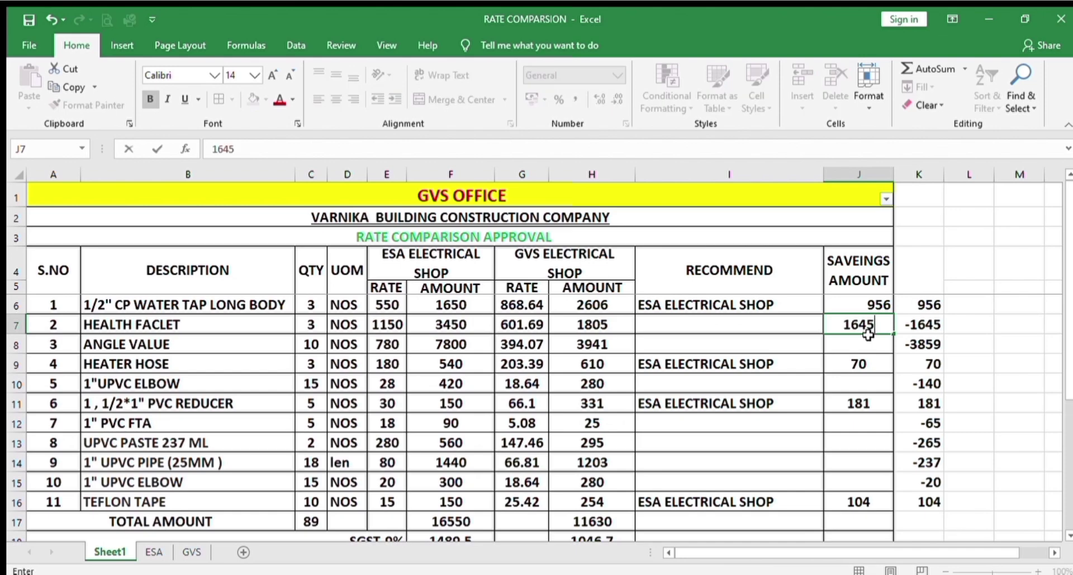
pyautogui.press('Return')
pyautogui.write('3859')
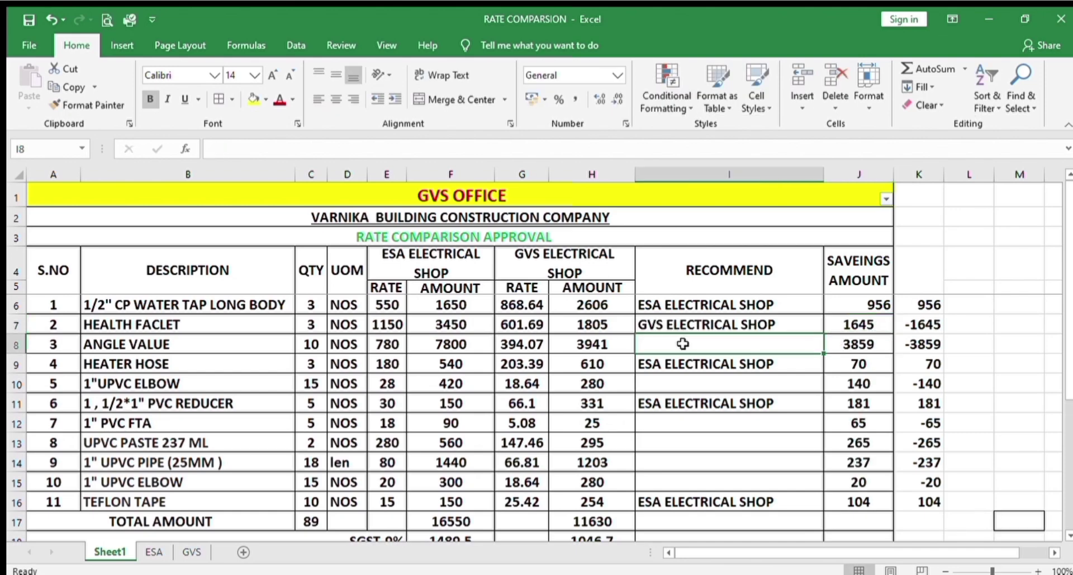
# Copy the GVS ELECTRICAL SHOP recommendation from I7 into I8, I10 and I12 to I15.
pyautogui.click(693, 385)
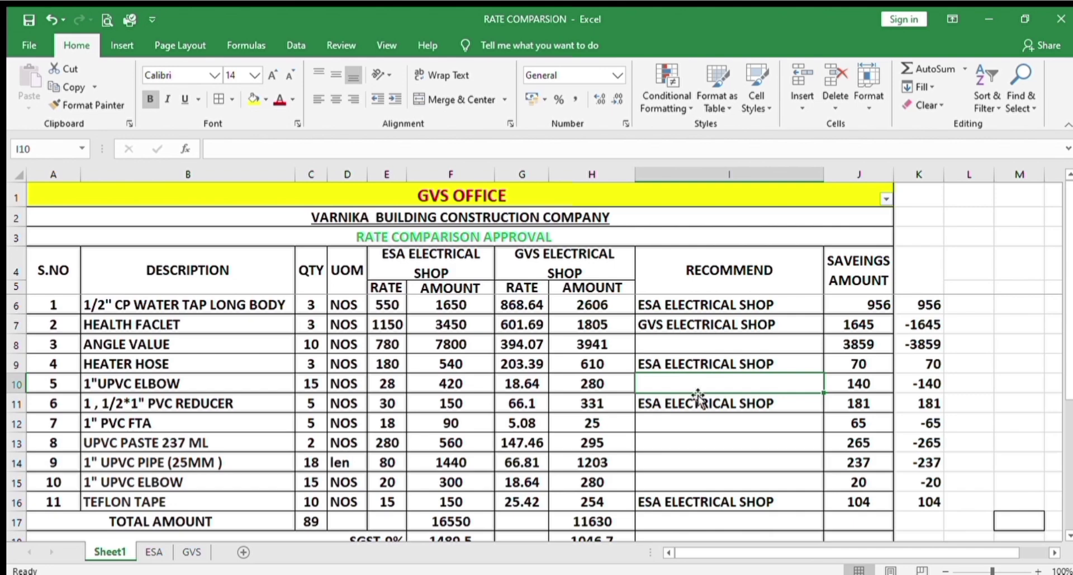
pyautogui.click(686, 331)
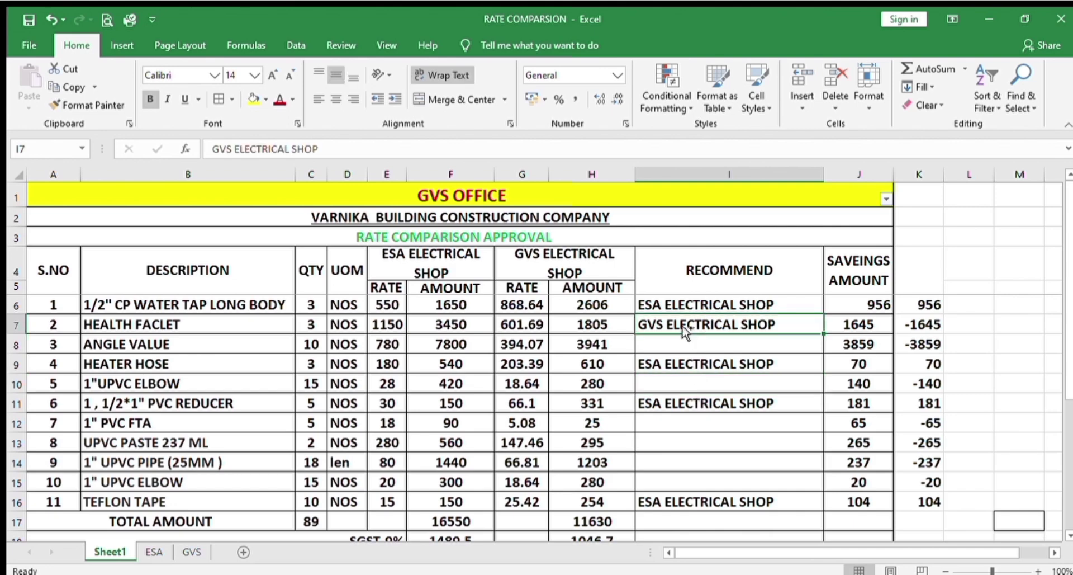
pyautogui.hotkey('ctrl', 'c')
pyautogui.scroll(1, 736, 384)
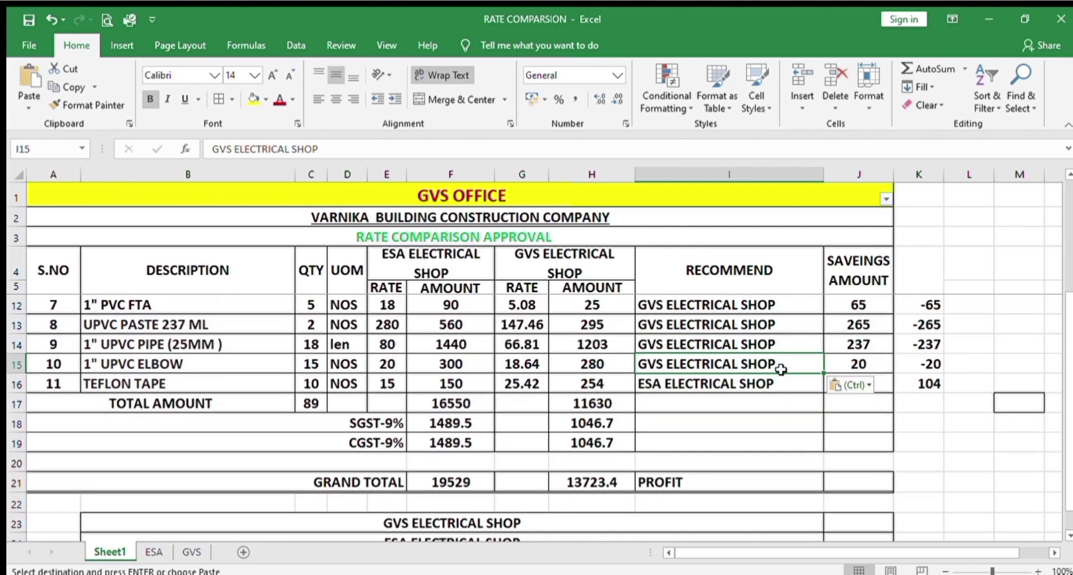
pyautogui.scroll(2, 781, 369)
pyautogui.press('Escape')
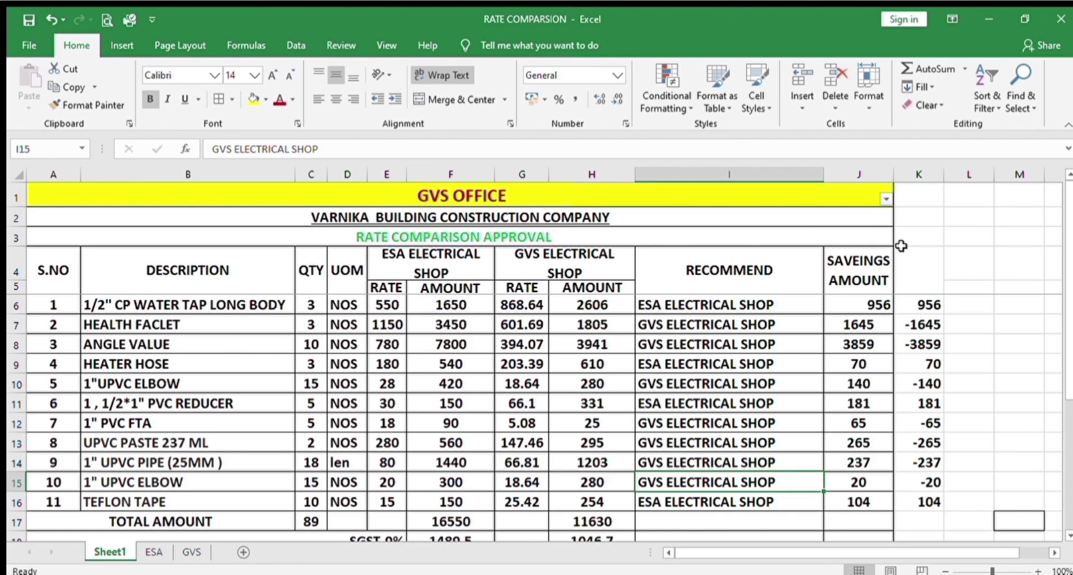
# Clear all the difference values from helper column K.
pyautogui.click(919, 177)
pyautogui.press('Delete')
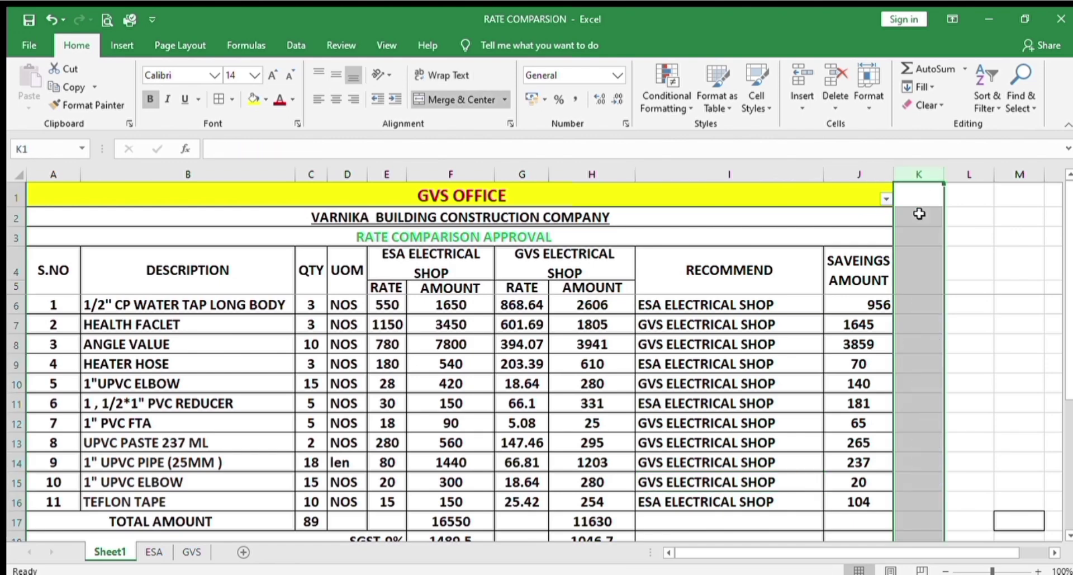
pyautogui.click(776, 265)
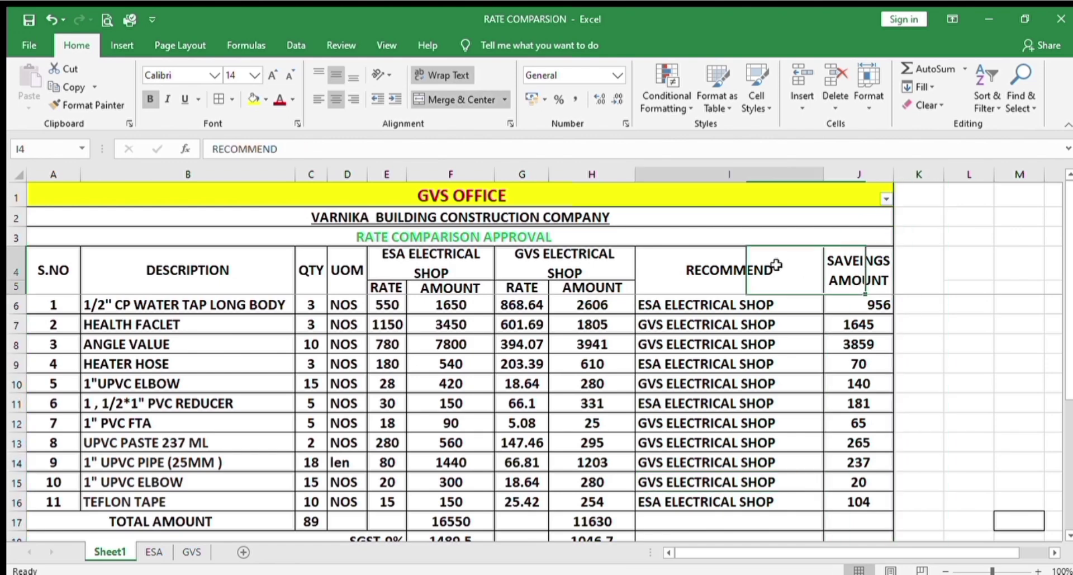
# Move the filter from the title row to header row 4 and show only rows recommending ESA ELECTRICAL SHOP.
pyautogui.click(28, 279)
pyautogui.hotkey('ctrl', 'shift', 'l')
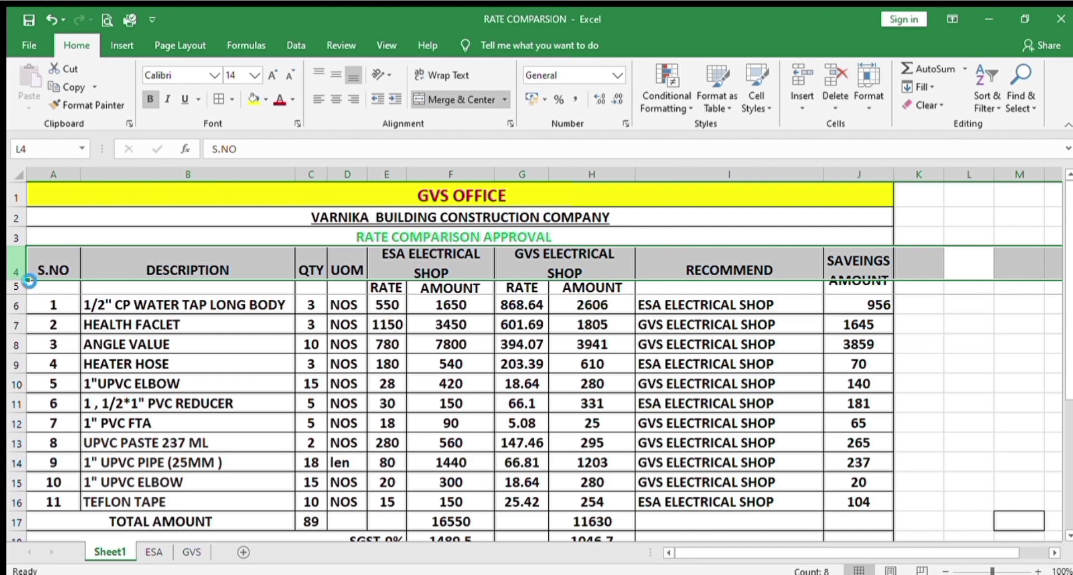
pyautogui.hotkey('ctrl', 'shift', 'l')
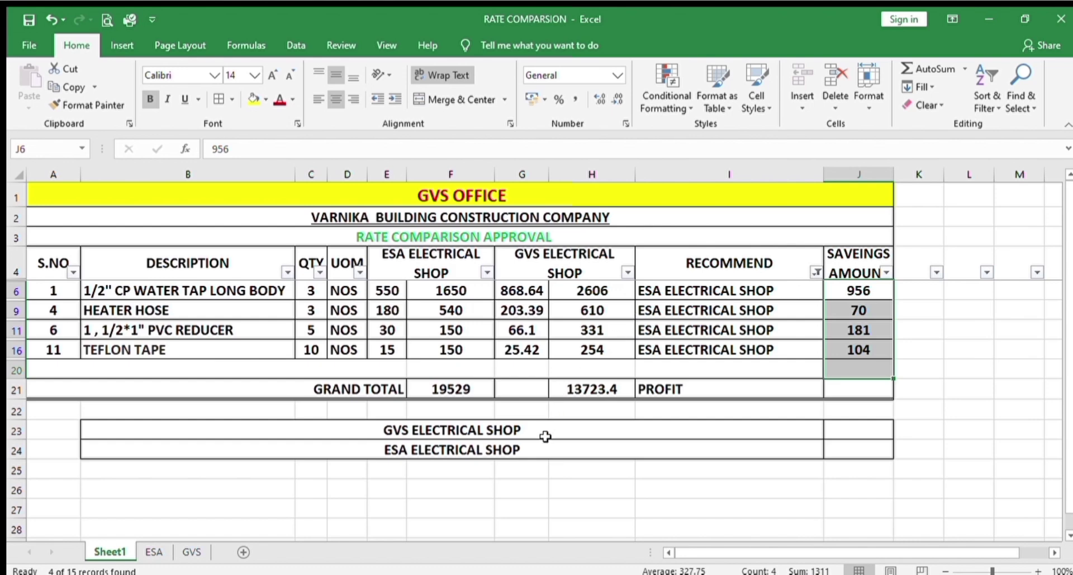
# Enter 1311 in J24 as the ESA ELECTRICAL SHOP savings and check it against the sum of the filtered savings amounts.
pyautogui.click(844, 448)
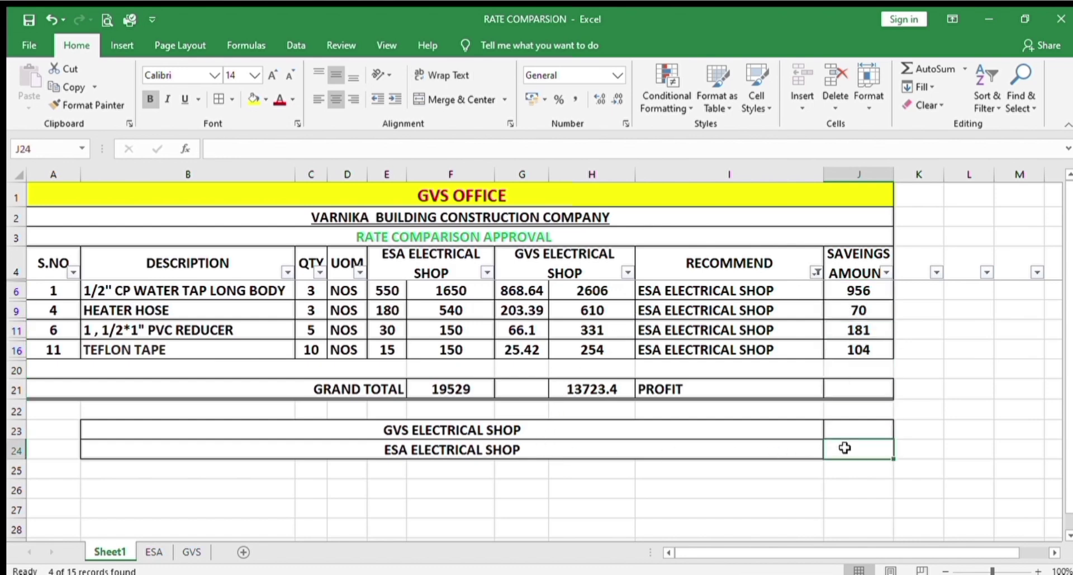
pyautogui.write('1311')
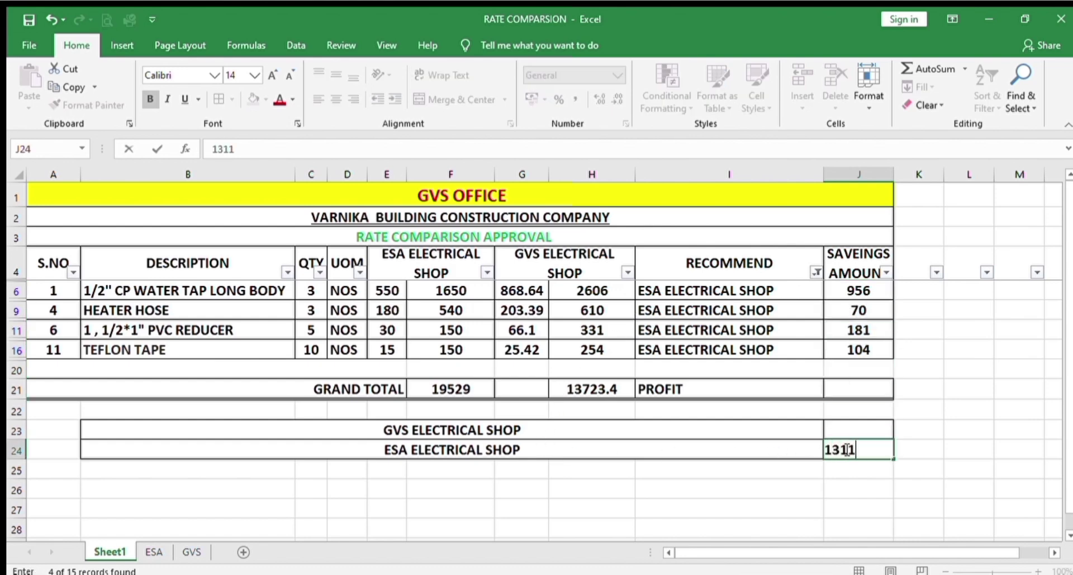
pyautogui.press('Return')
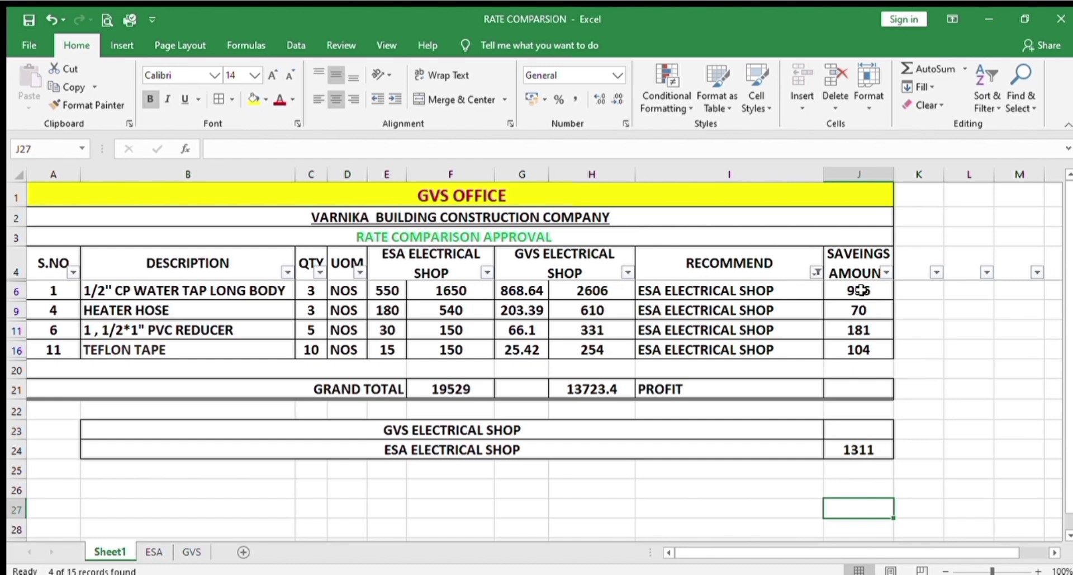
pyautogui.moveTo(861, 290); pyautogui.dragTo(853, 355)
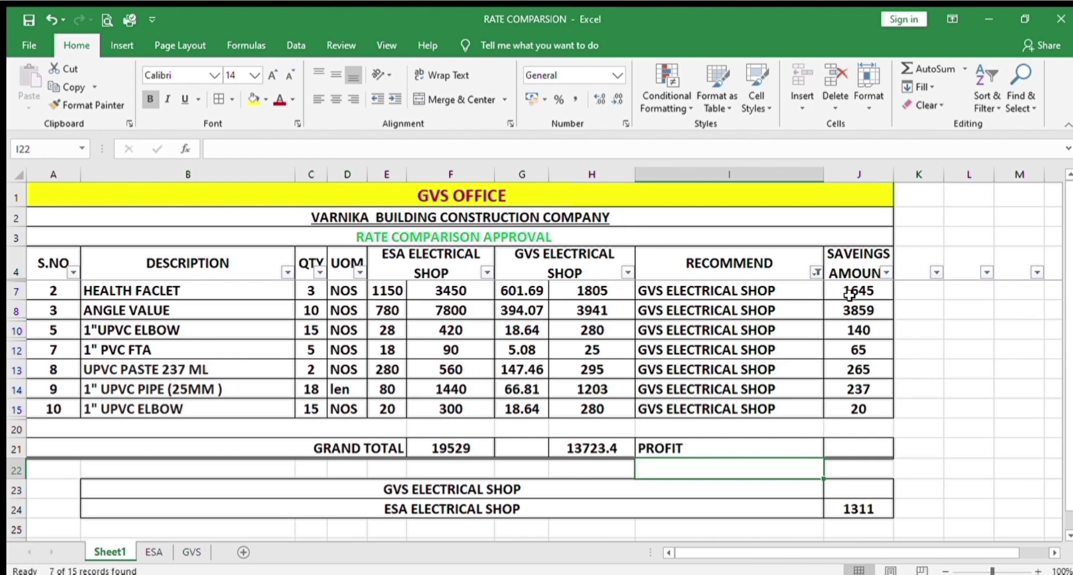
# Sum the savings amounts of the filtered GVS ELECTRICAL SHOP rows and enter 6231 in J23 as that shop's savings.
pyautogui.moveTo(850, 294); pyautogui.dragTo(853, 408)
pyautogui.scroll(-1, 847, 417)
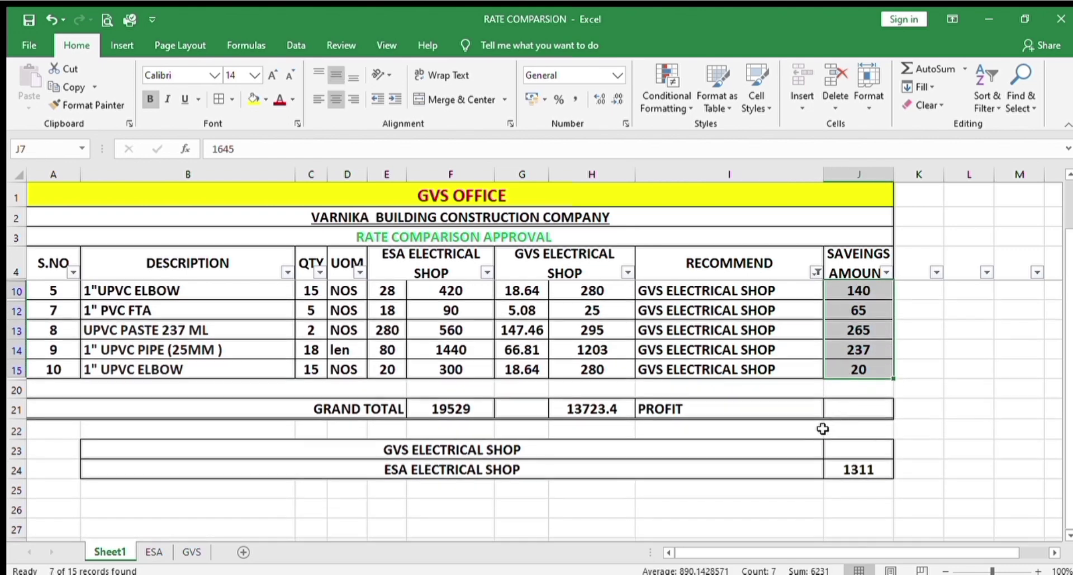
pyautogui.click(856, 451)
pyautogui.scroll(1, 857, 288)
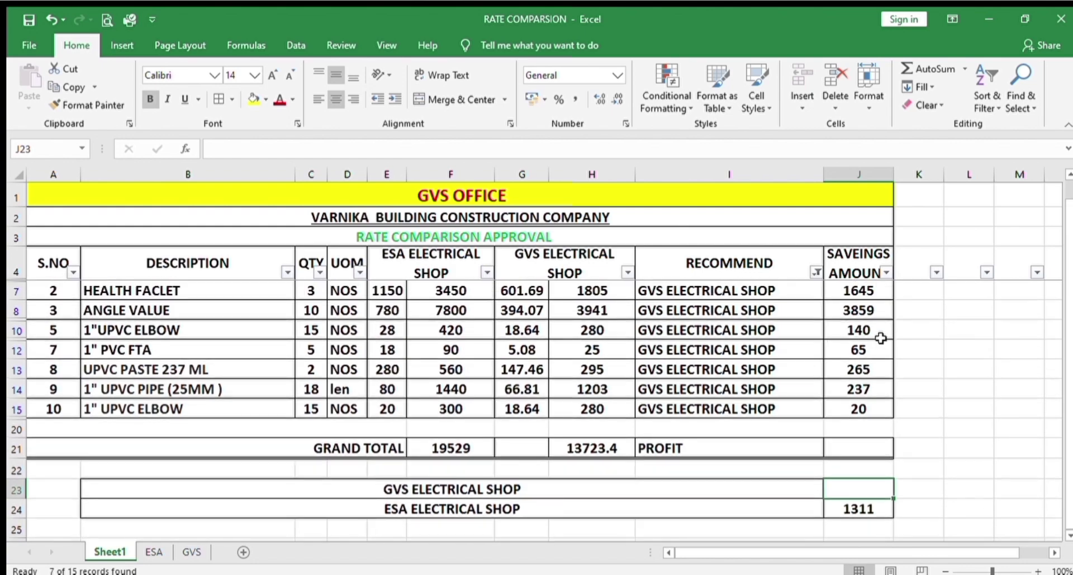
pyautogui.moveTo(859, 290); pyautogui.dragTo(864, 407)
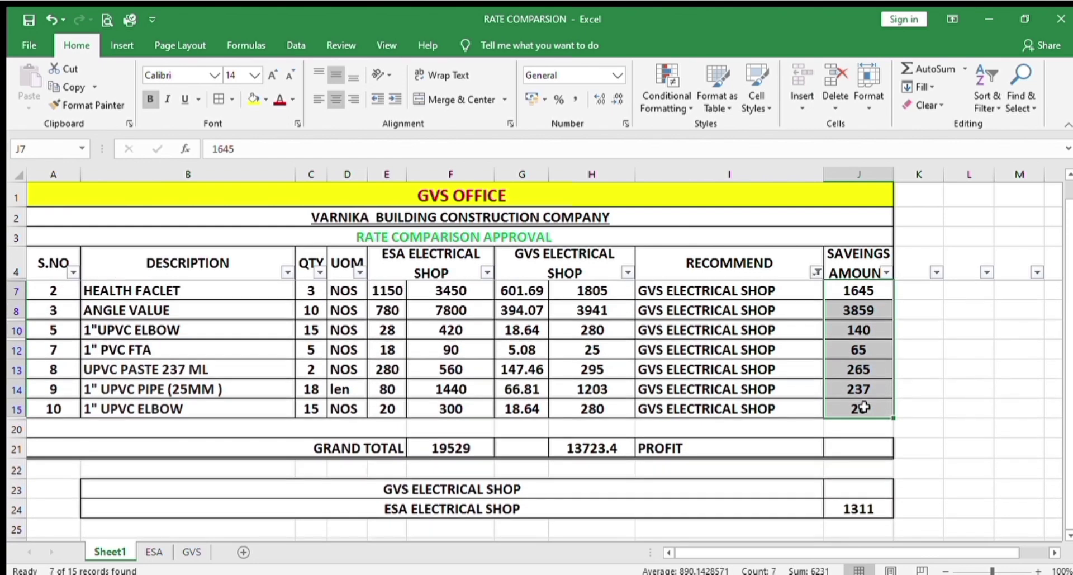
pyautogui.scroll(-3, 865, 407)
pyautogui.scroll(3, 865, 407)
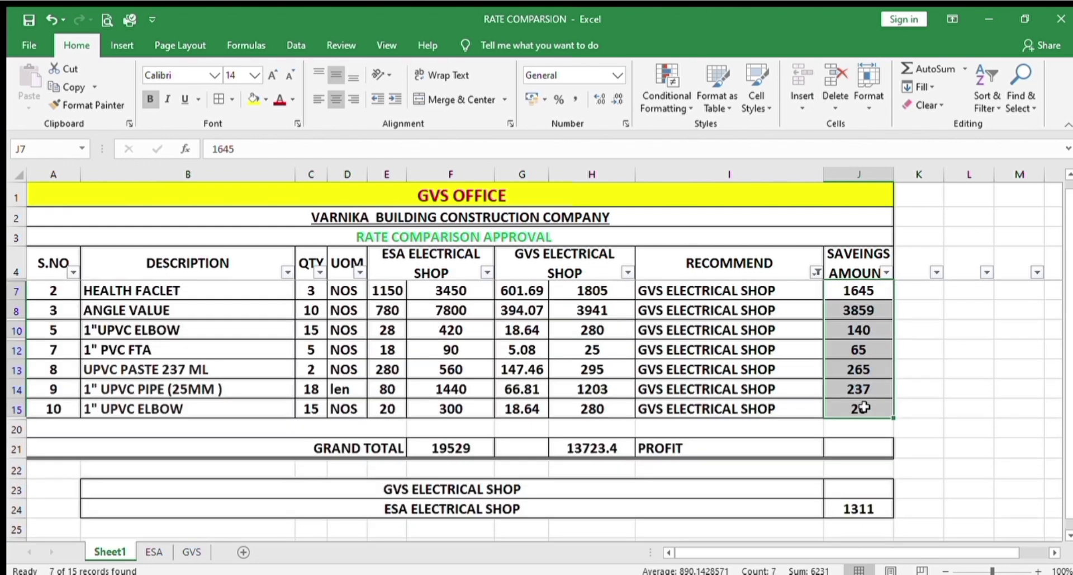
pyautogui.click(852, 484)
pyautogui.write('6231')
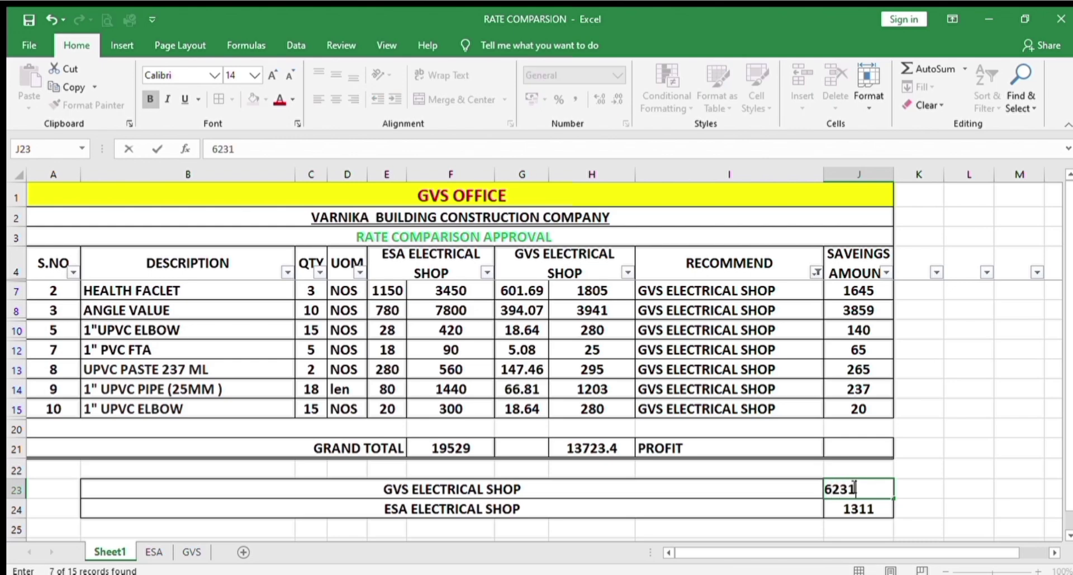
pyautogui.click(922, 458)
# Show all item rows again and total the savings in the PROFIT cell J21 with =SUM(J6:J20).
pyautogui.click(879, 453)
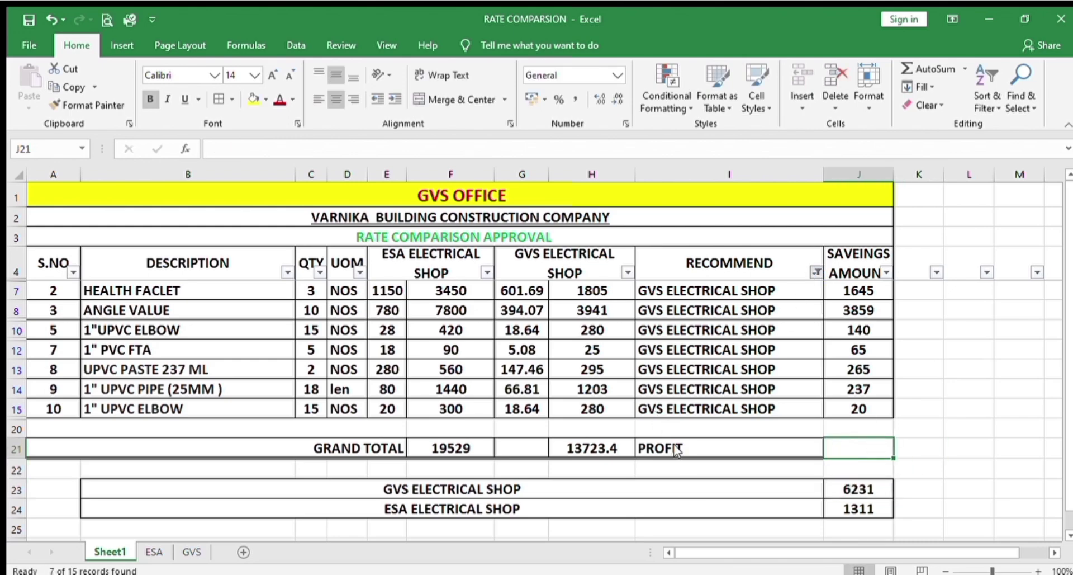
pyautogui.scroll(-1, 693, 537)
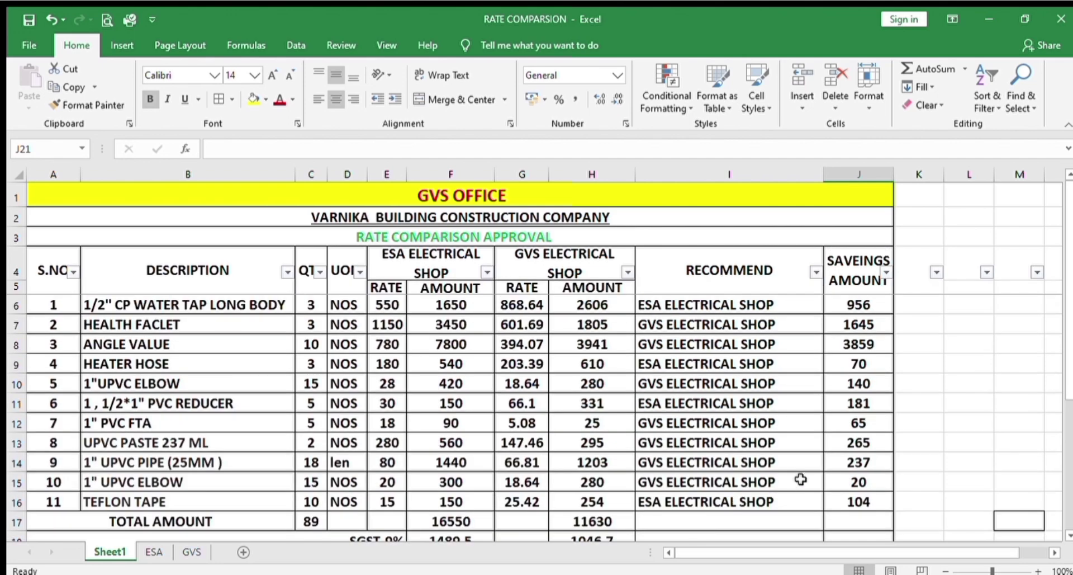
pyautogui.scroll(-4, 800, 477)
pyautogui.scroll(3, 866, 349)
pyautogui.scroll(-1, 851, 472)
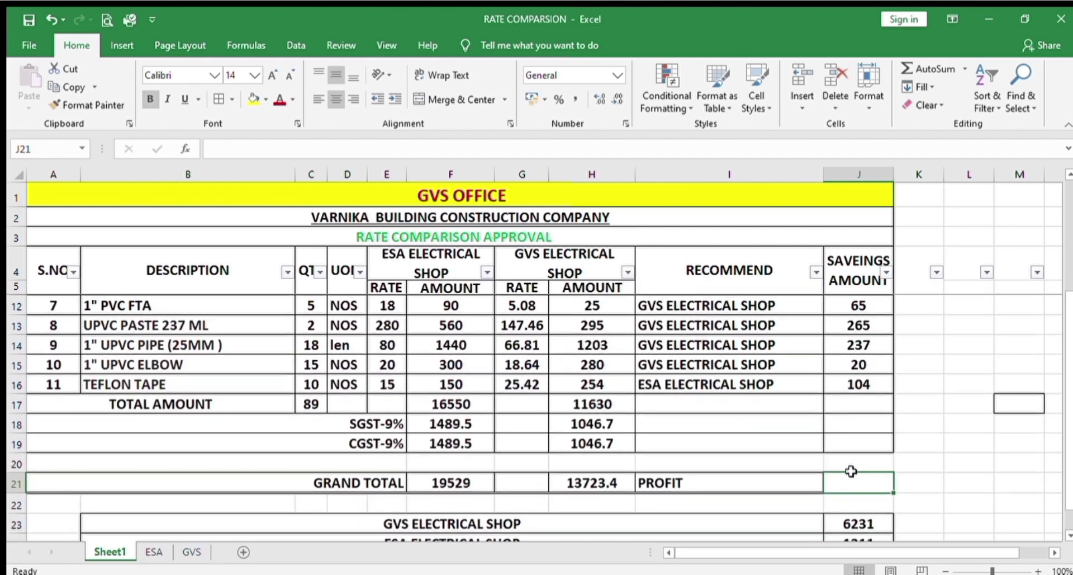
pyautogui.click(850, 435)
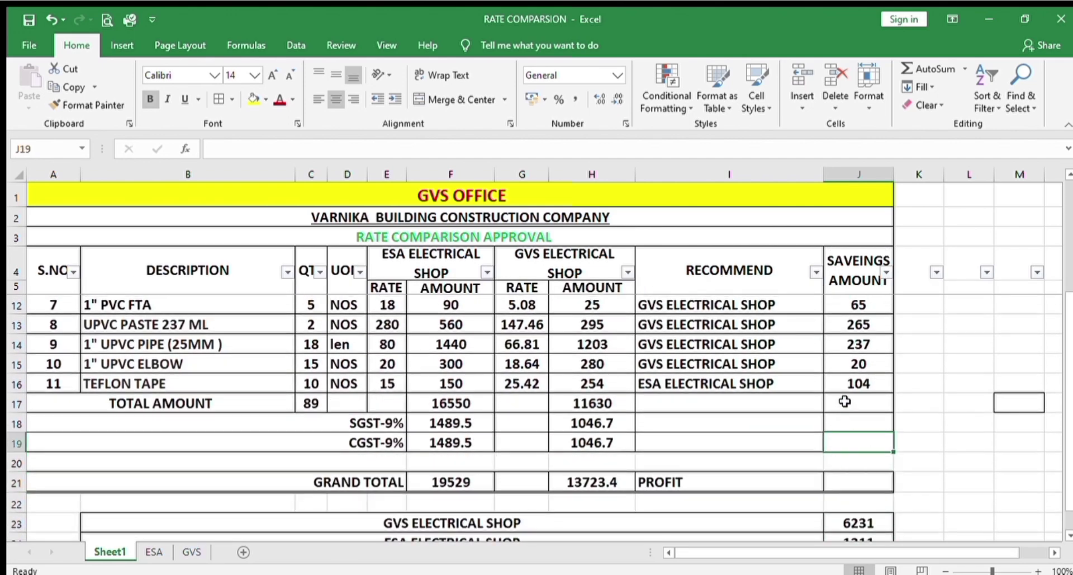
pyautogui.click(848, 481)
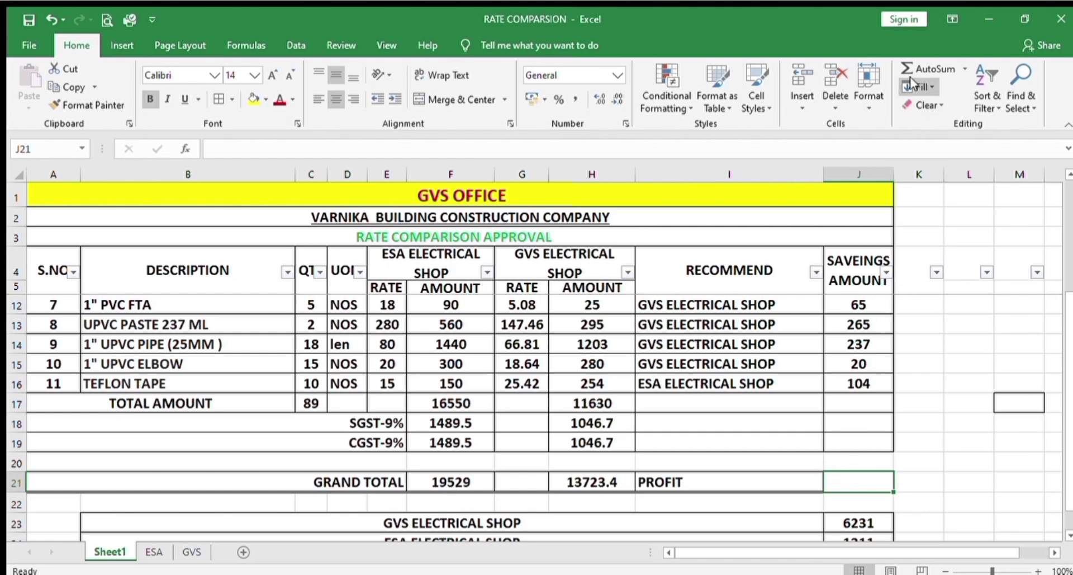
pyautogui.click(928, 68)
pyautogui.click(928, 69)
pyautogui.scroll(-4, 951, 361)
pyautogui.scroll(2, 928, 385)
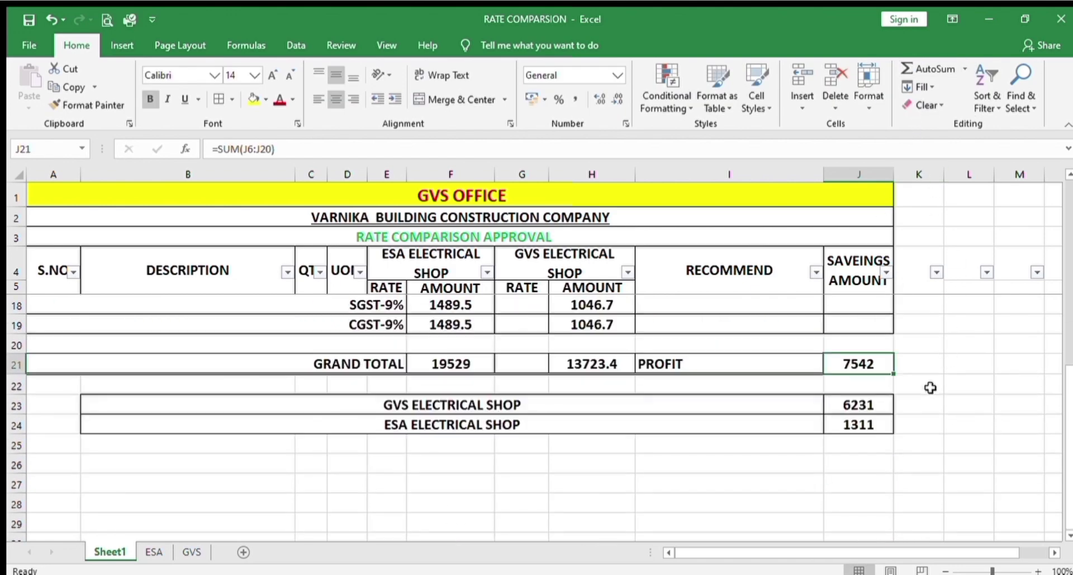
# Add the two shops' savings together in J26 with =J23+J24.
pyautogui.moveTo(861, 404); pyautogui.dragTo(865, 425)
pyautogui.click(852, 369)
pyautogui.click(850, 472)
pyautogui.hotkey('alt', '=')
pyautogui.press('Return')
# Label the sum with "total profit" in I26 and give I26:J26 a top and double bottom border.
pyautogui.click(731, 466)
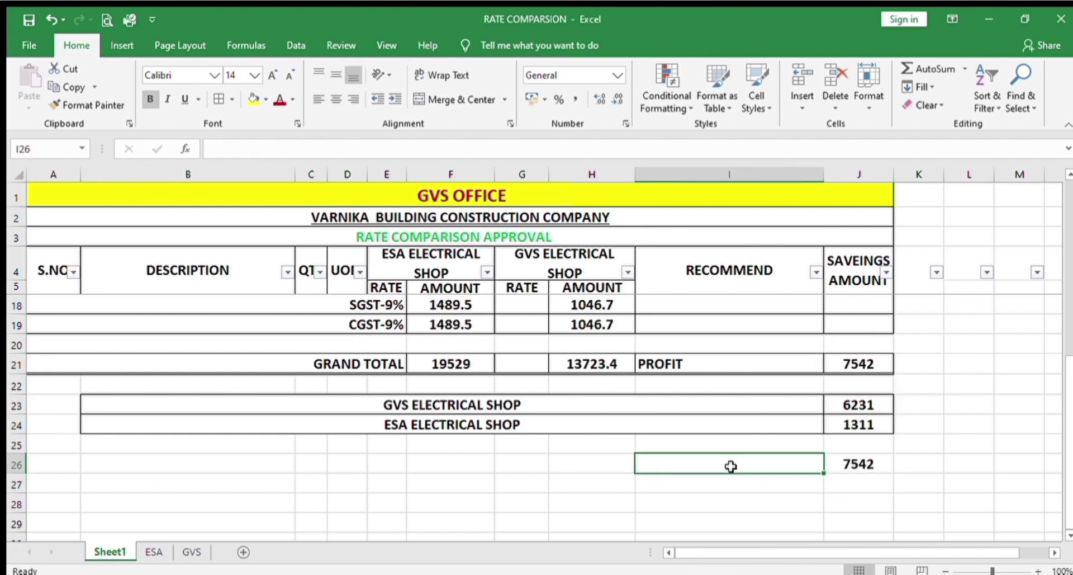
pyautogui.write('total profit')
pyautogui.press('Return')
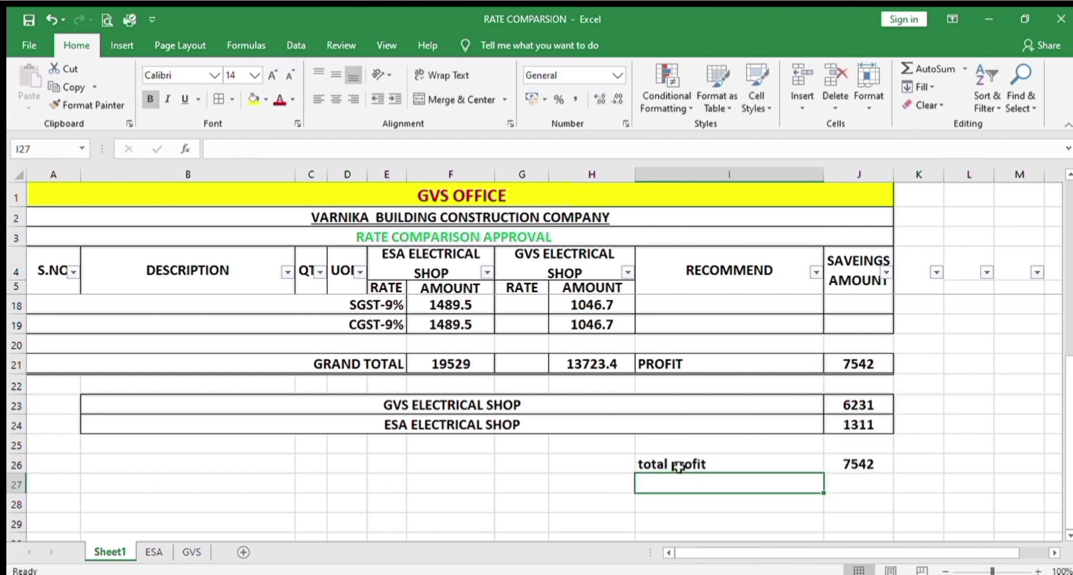
pyautogui.moveTo(731, 466); pyautogui.dragTo(866, 463)
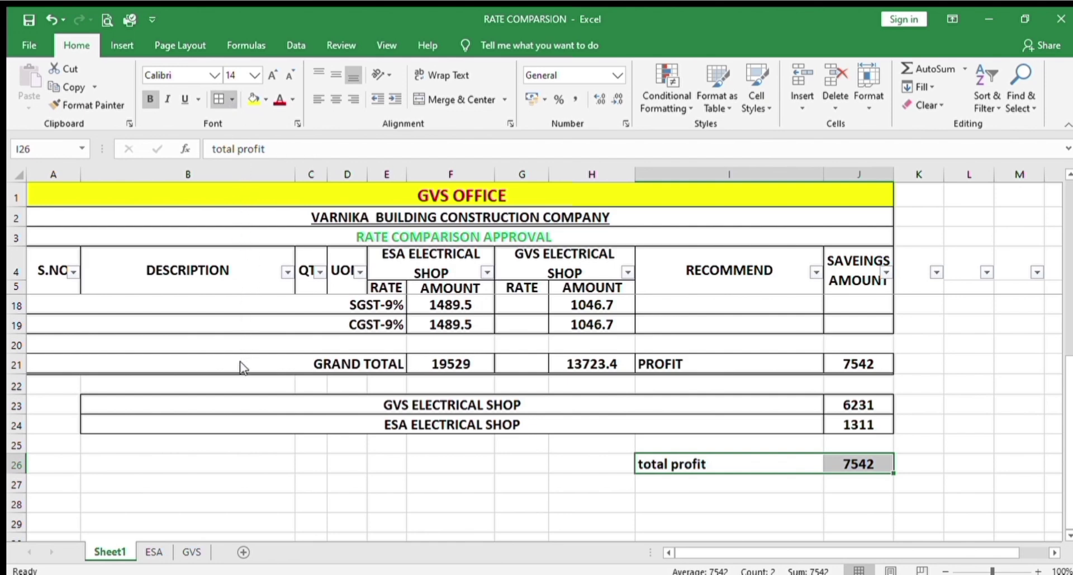
pyautogui.click(851, 523)
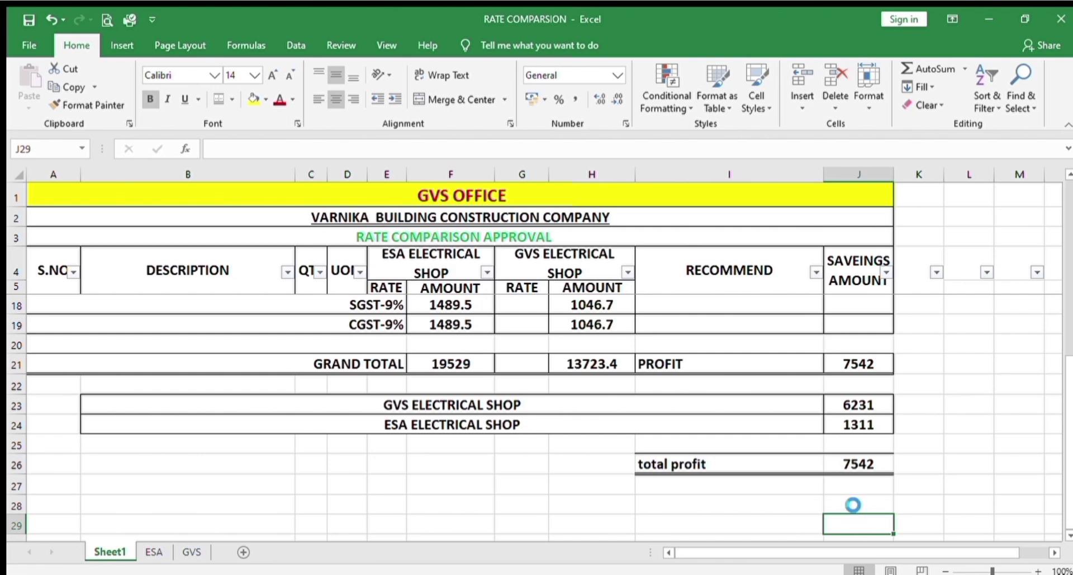
pyautogui.click(850, 469)
pyautogui.scroll(1, 613, 422)
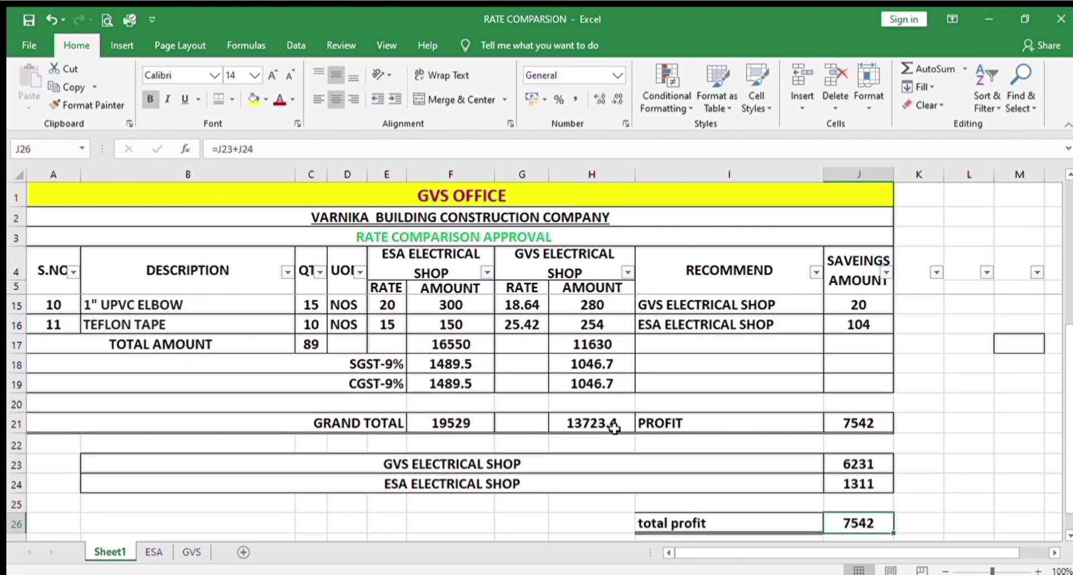